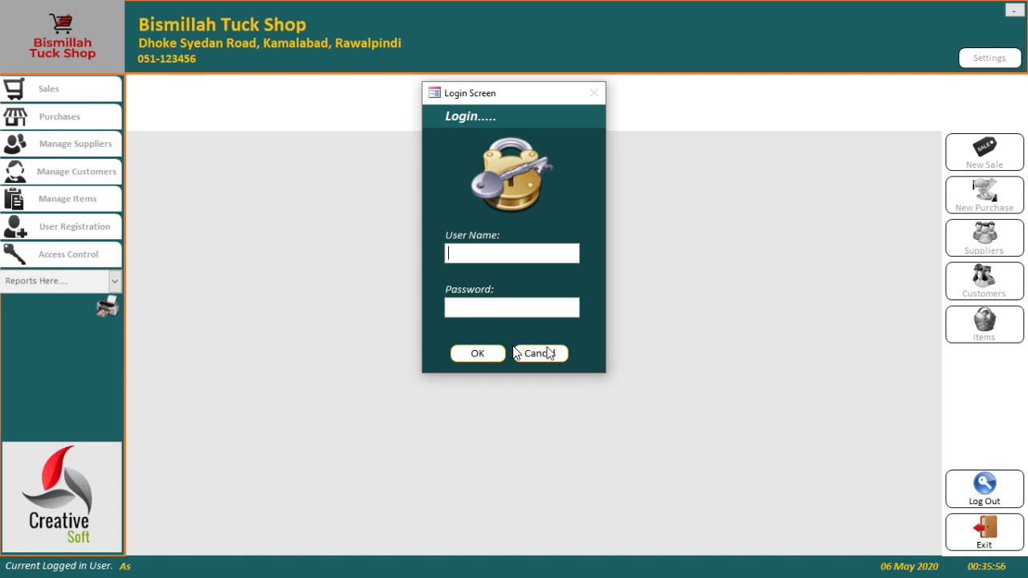
Step: Try to log in with both the user name and the password left empty, and dismiss the message
mouse_move(509, 99)
mouse_down()
mouse_move(394, 121)
mouse_move(647, 123)
mouse_move(479, 102)
mouse_move(457, 158)
mouse_move(519, 107)
mouse_up()
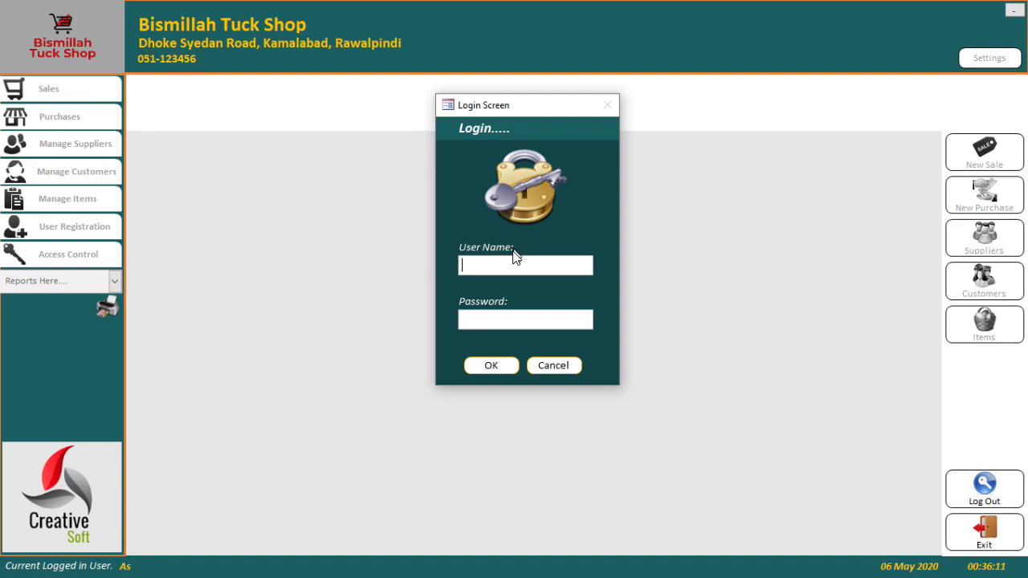
click(485, 368)
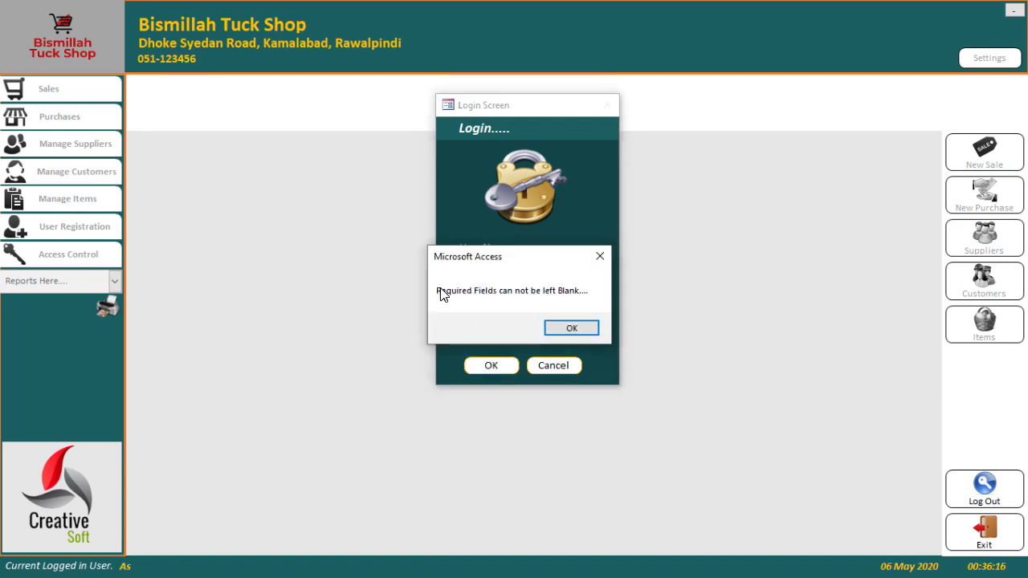
click(575, 330)
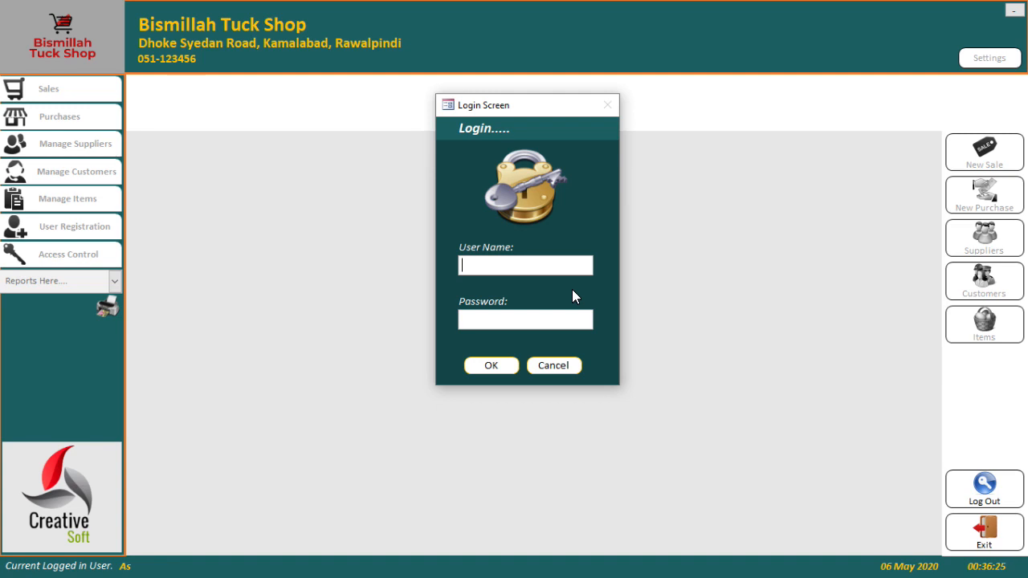
Step: Try to log in with the user name "abc" and an empty password, and dismiss the message
text(abc)
click(495, 364)
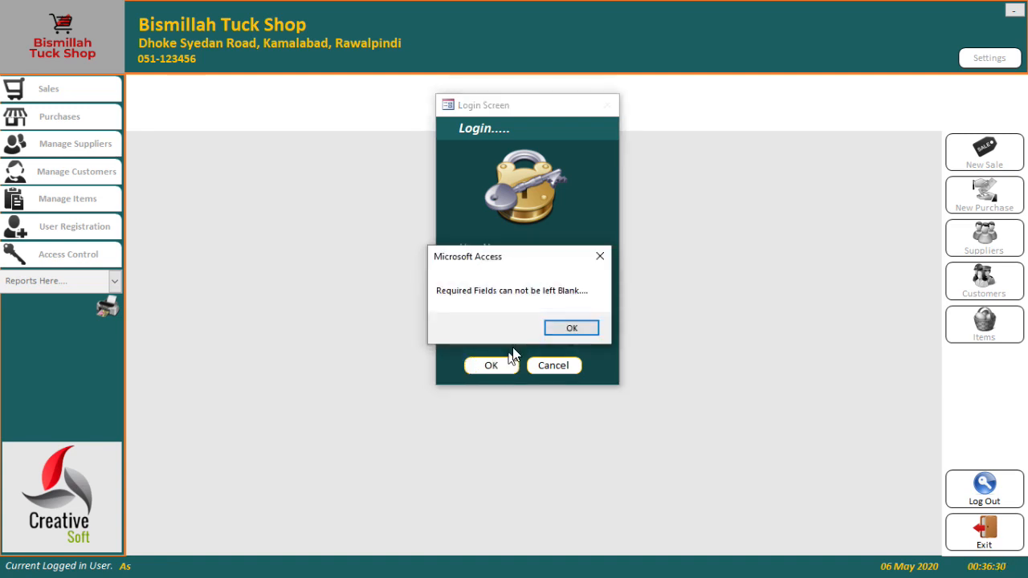
click(576, 327)
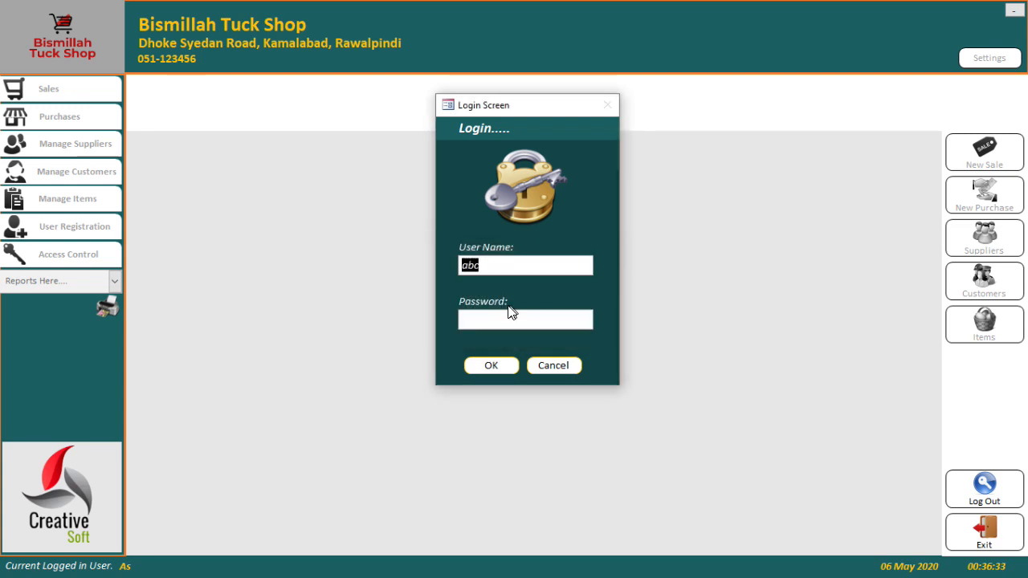
Step: Enter a password for the user name "abc" and try to log in
click(505, 317)
text(123)
click(480, 366)
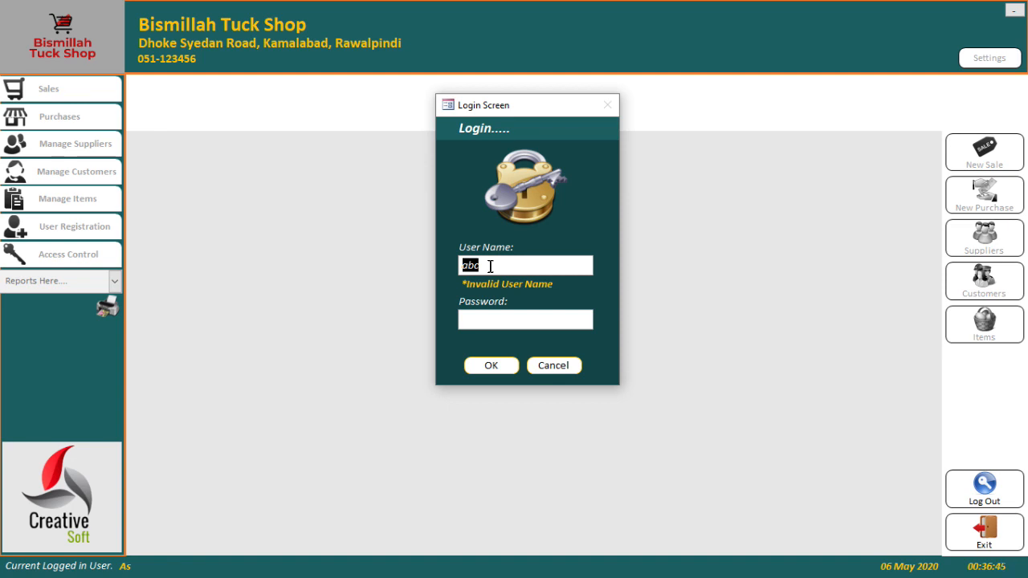
Step: Replace the user name with the registered administrator's and try to log in without a password, dismissing the message
click(495, 267)
drag(498, 265, 442, 269)
text(tanveer)
click(487, 365)
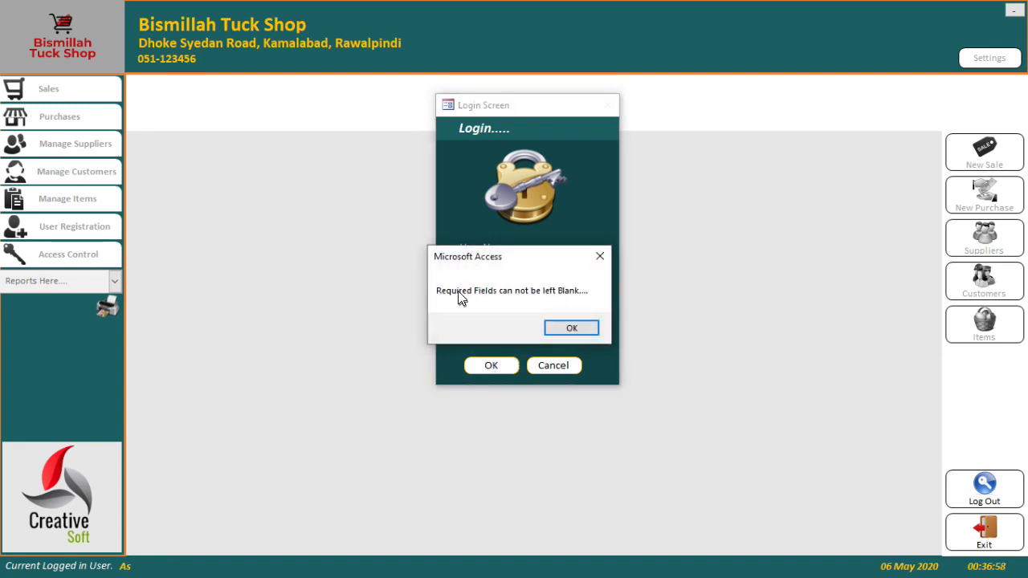
click(578, 328)
Step: Try an incorrect password for the administrator account, and log in with the correct account password
click(528, 315)
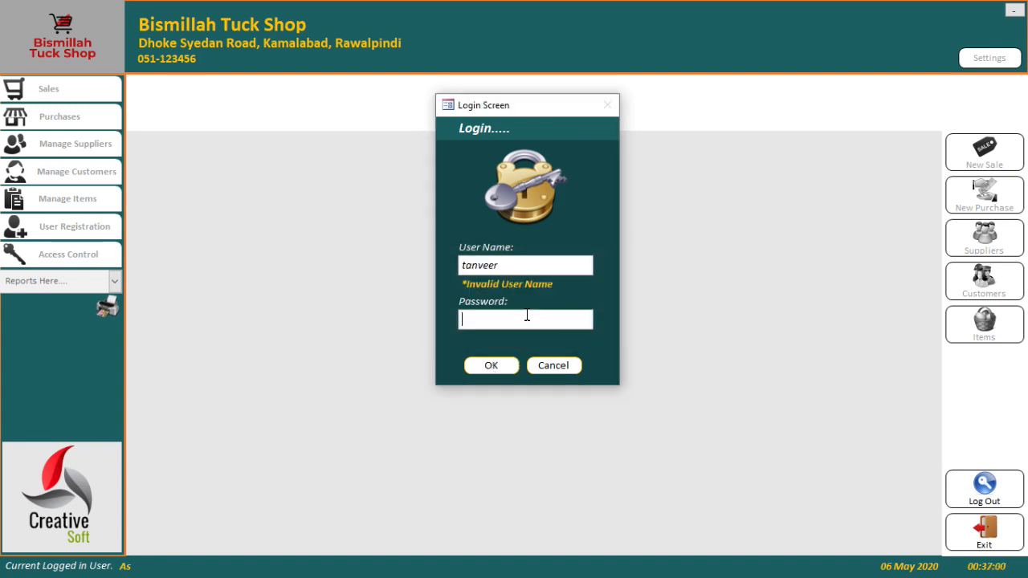
text(****)
click(493, 363)
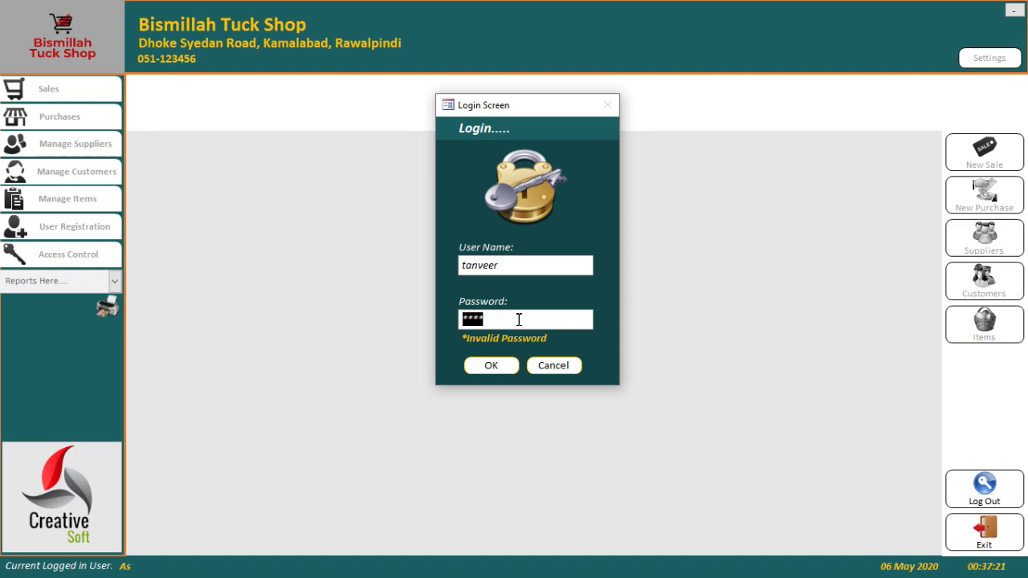
text(******)
click(487, 368)
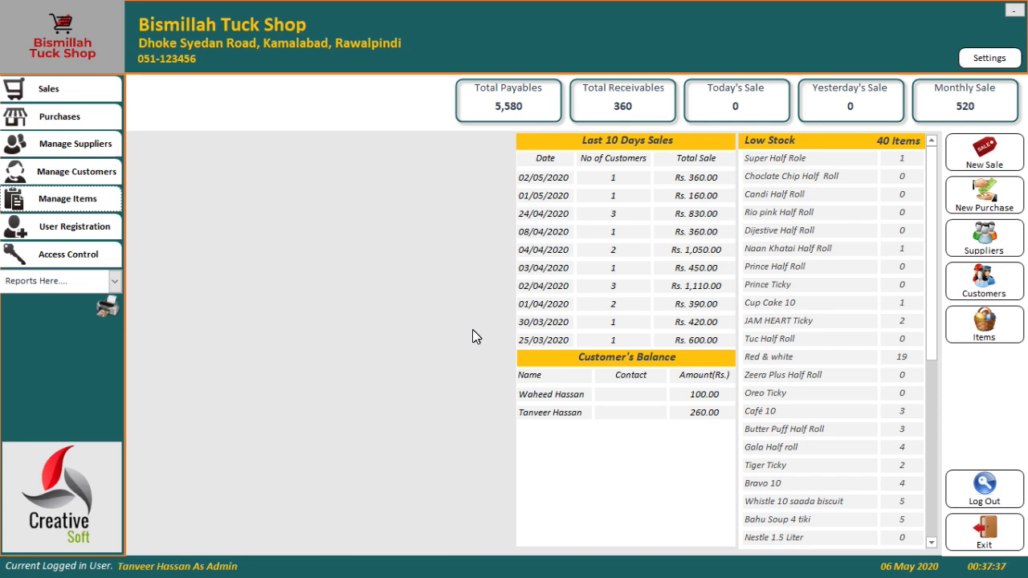
Step: Exit the shop's main menu to the database objects and collapse the Forms and Reports groups
click(986, 546)
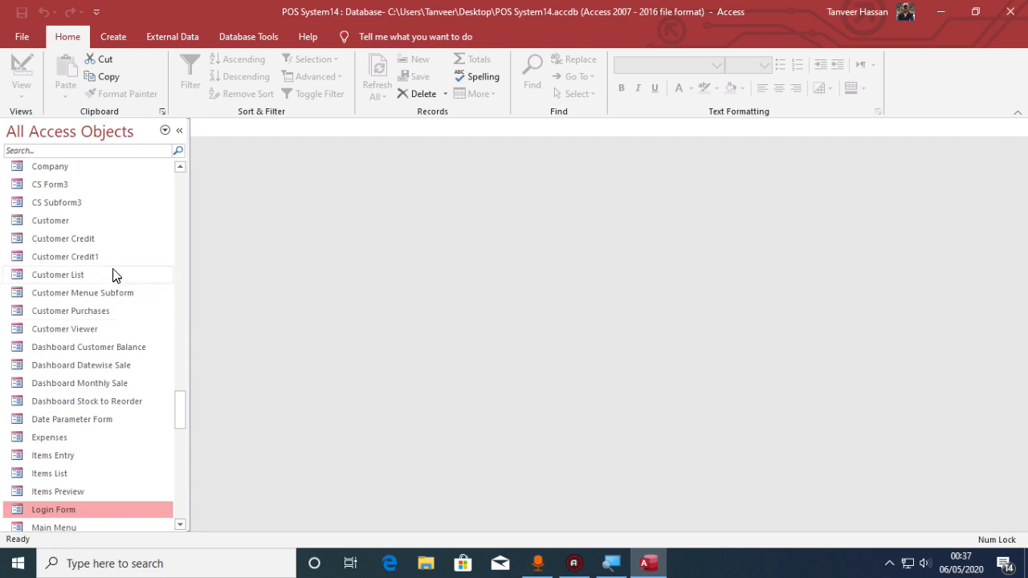
scroll(115, 273, down, 7)
scroll(116, 277, up, 2)
scroll(115, 276, up, 10)
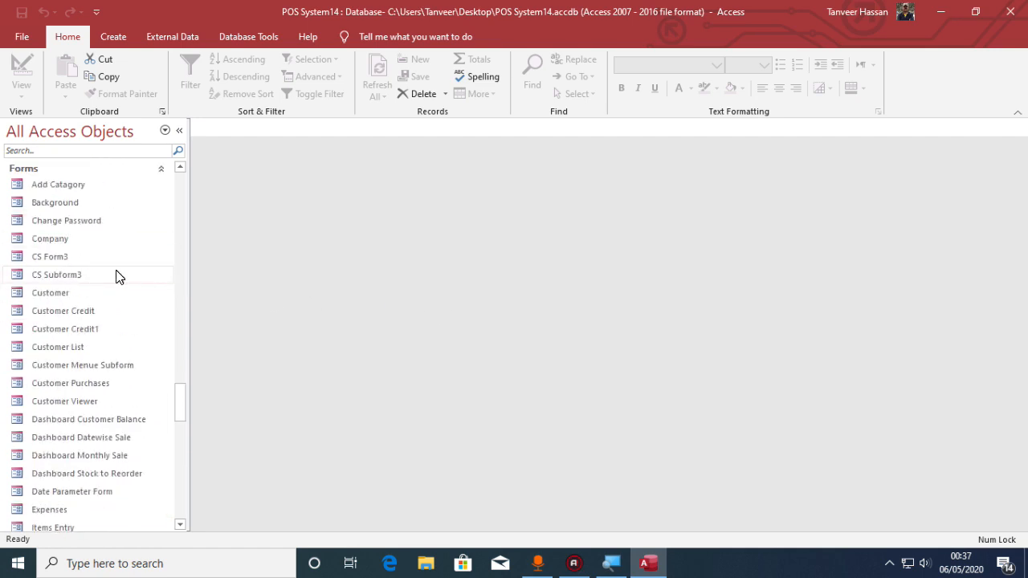
click(159, 281)
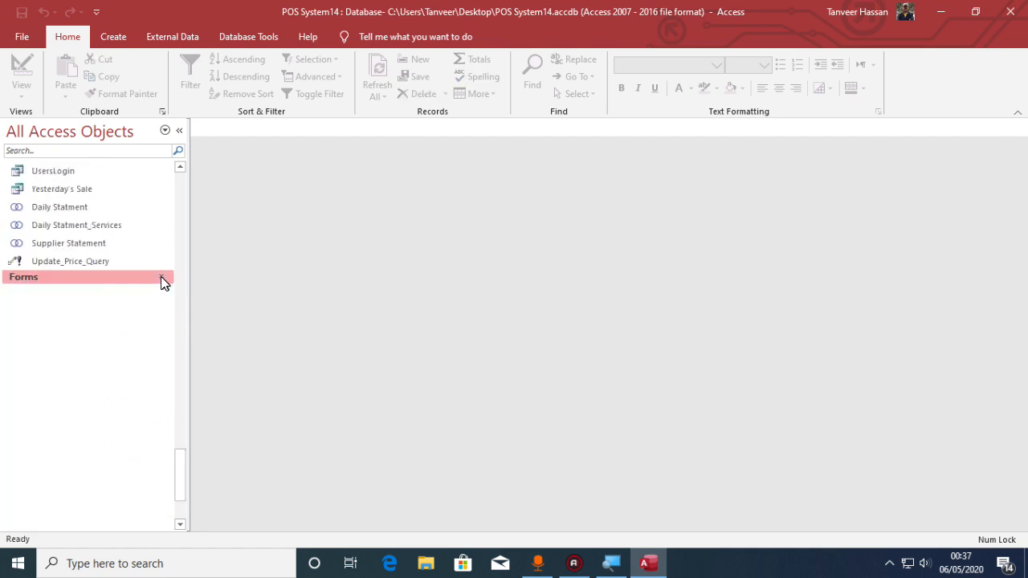
click(162, 293)
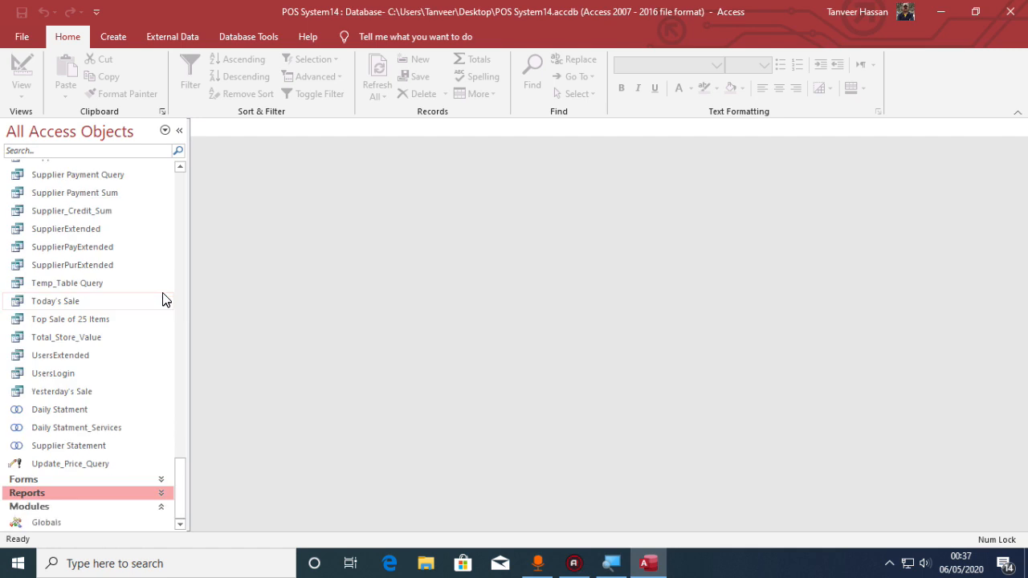
Step: Collapse the Queries, Tables and Modules groups in the list of database objects
scroll(163, 298, up, 13)
scroll(162, 298, up, 13)
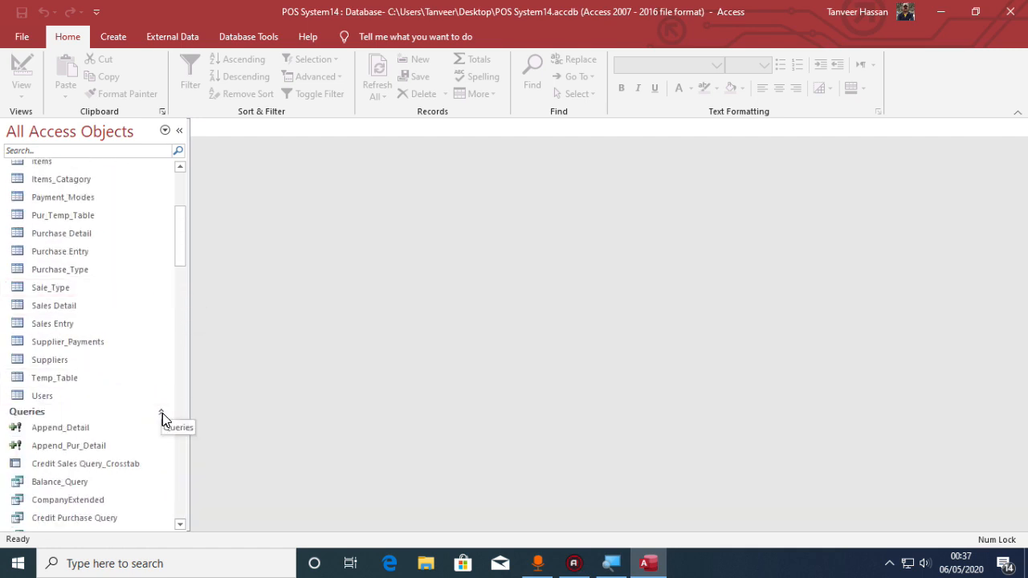
click(161, 411)
scroll(140, 360, up, 5)
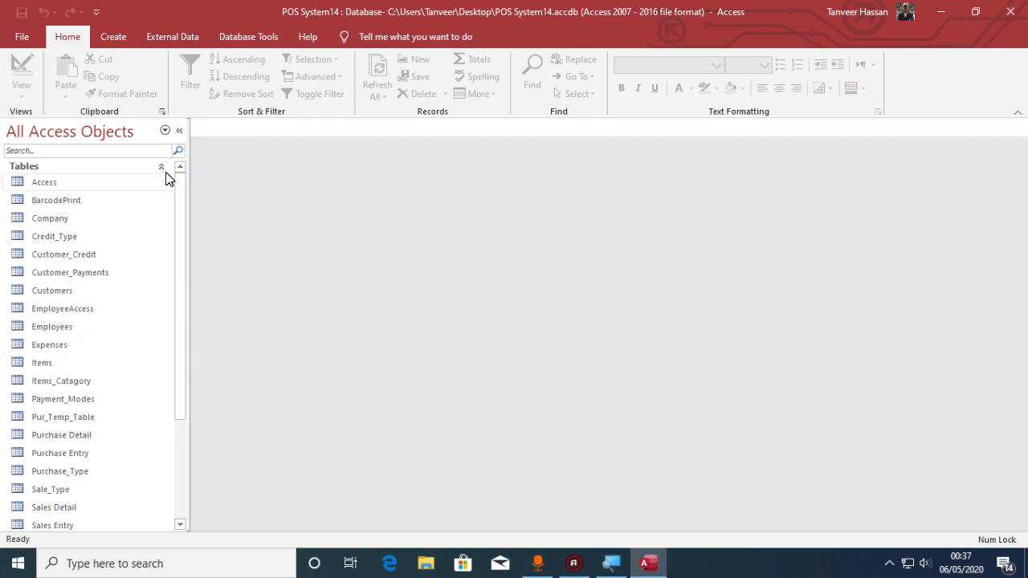
click(162, 166)
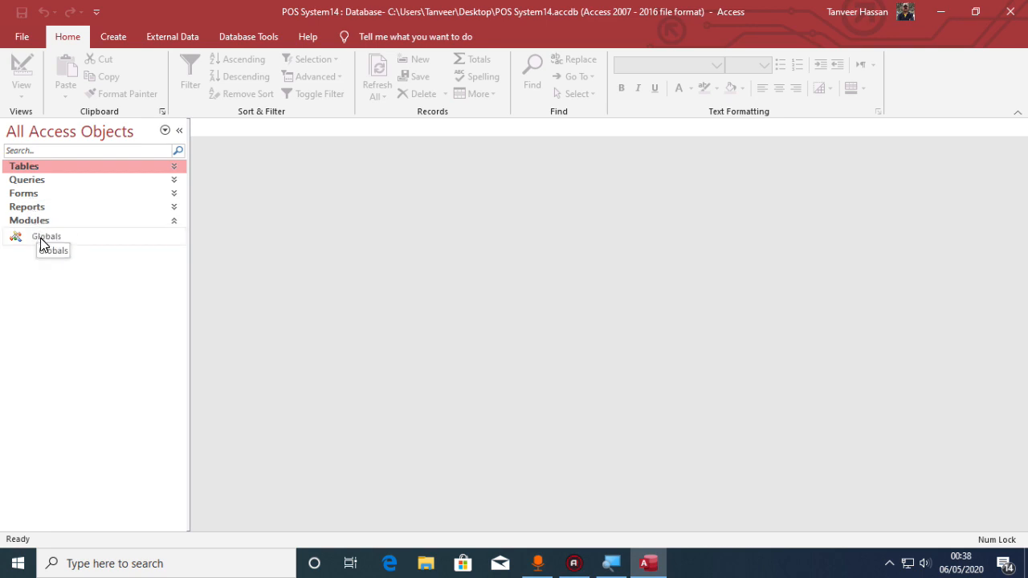
click(173, 222)
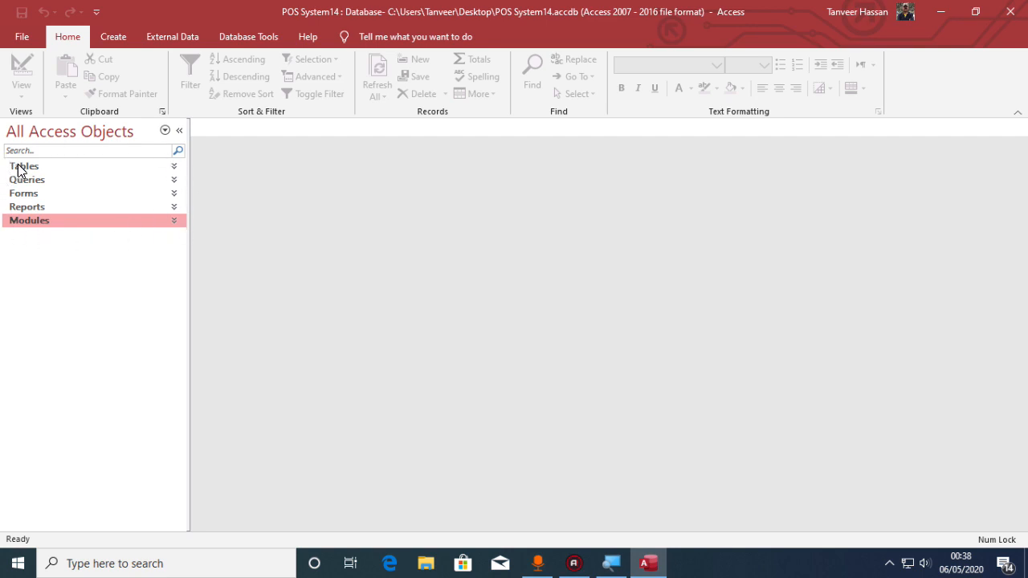
Step: Expand the Tables group and open the Users table to examine its user name, password and role fields, closing it when finished
click(175, 167)
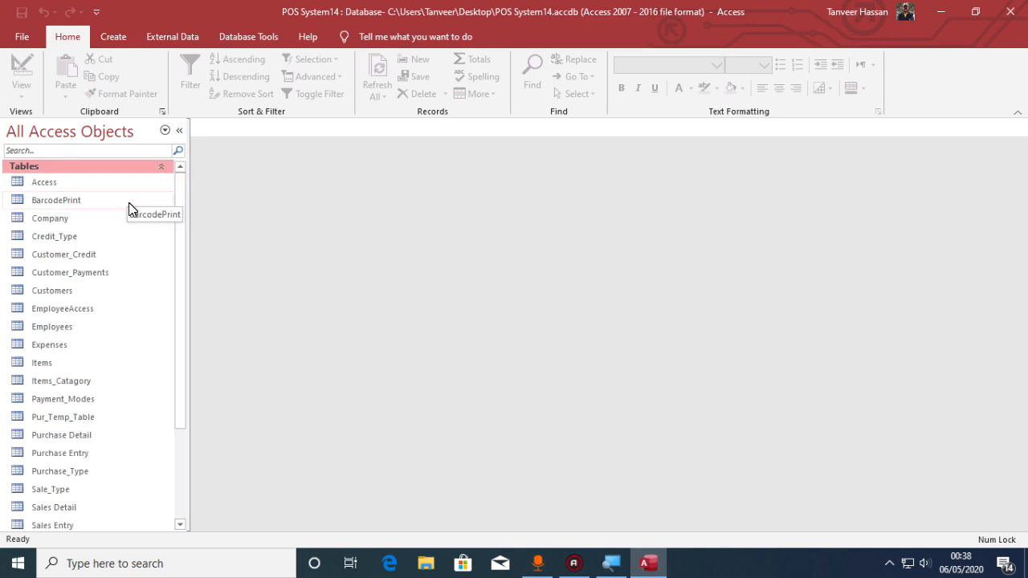
scroll(128, 209, down, 3)
scroll(132, 211, down, 1)
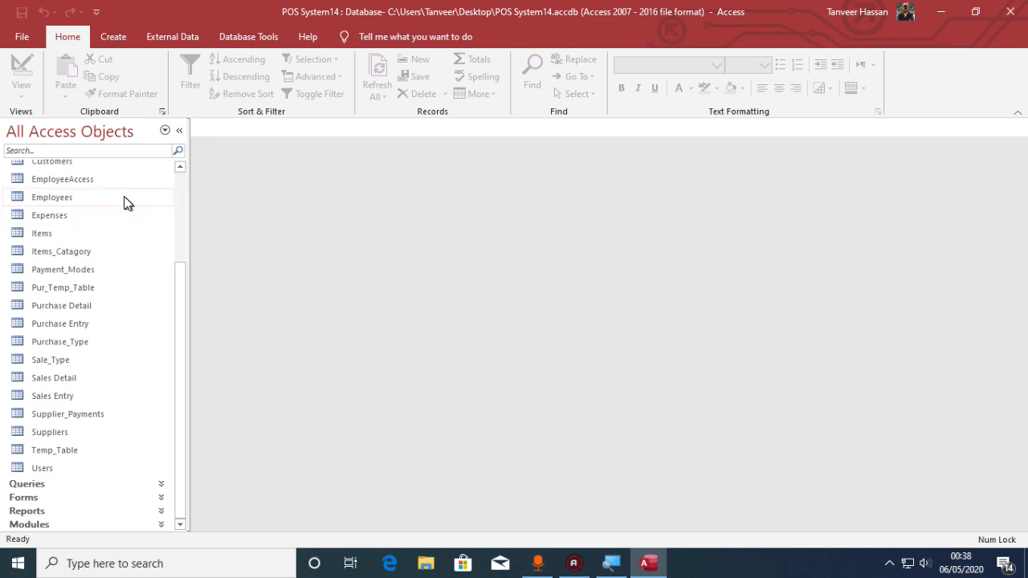
double_click(48, 474)
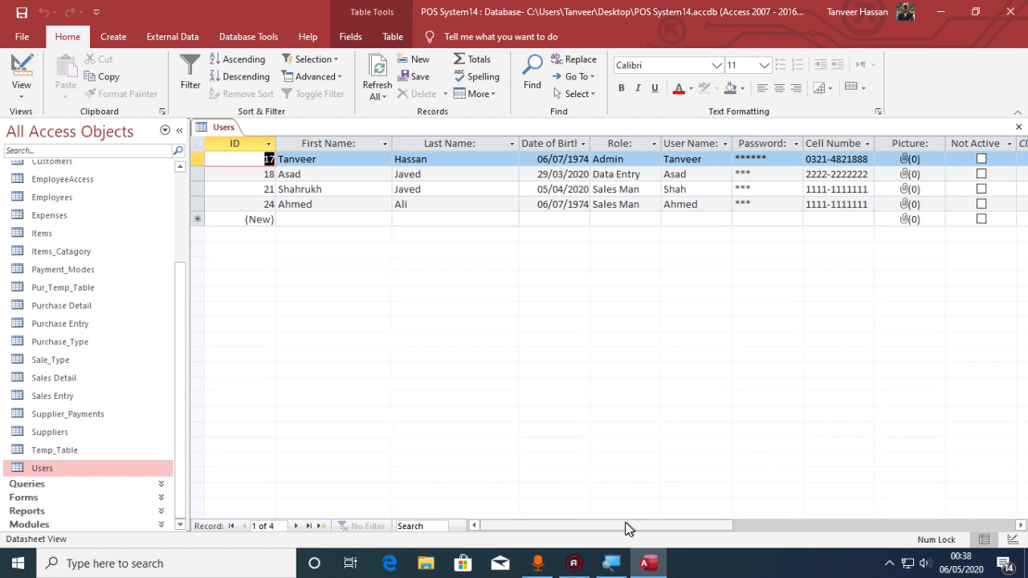
mouse_move(626, 524)
mouse_down()
mouse_move(699, 532)
mouse_move(630, 532)
mouse_up()
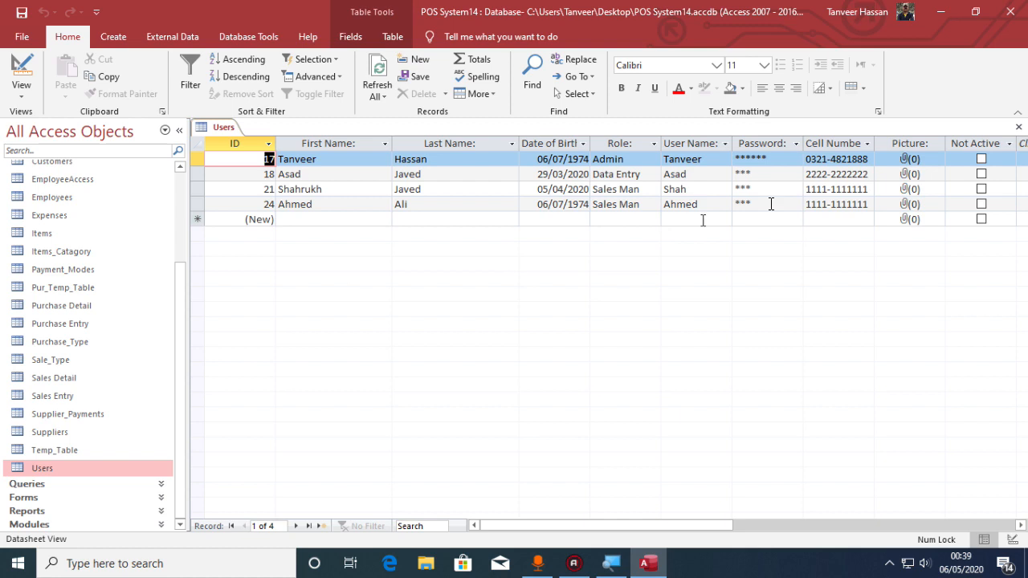
click(1020, 128)
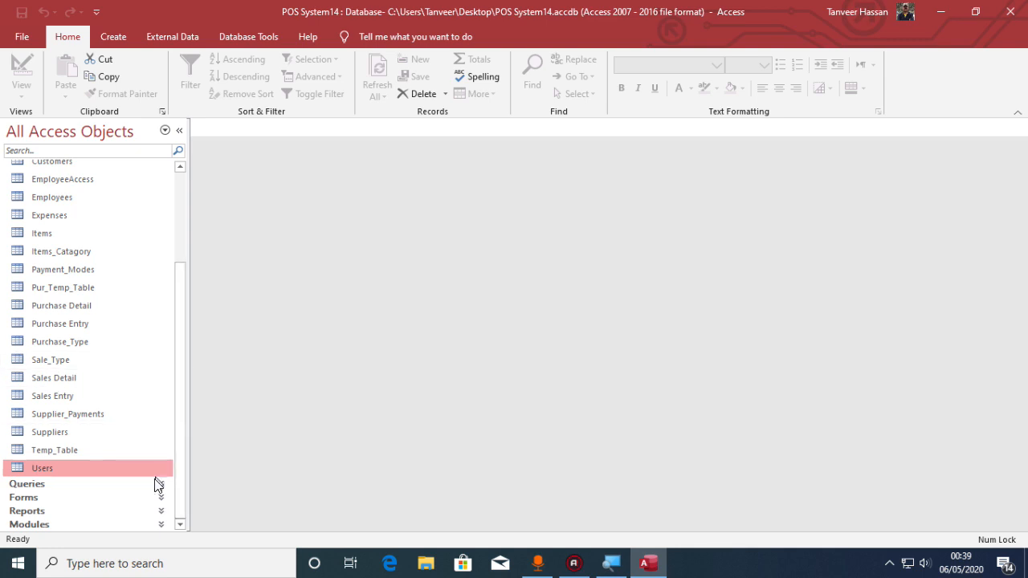
Step: Expand the Forms group and open Login Form in Design View
click(161, 498)
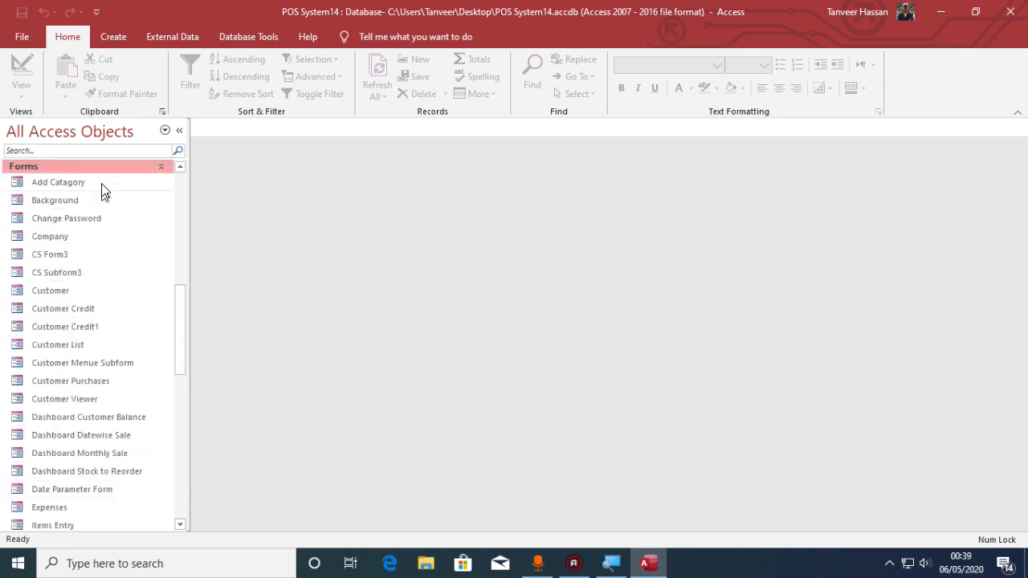
scroll(110, 269, down, 1)
scroll(105, 255, up, 2)
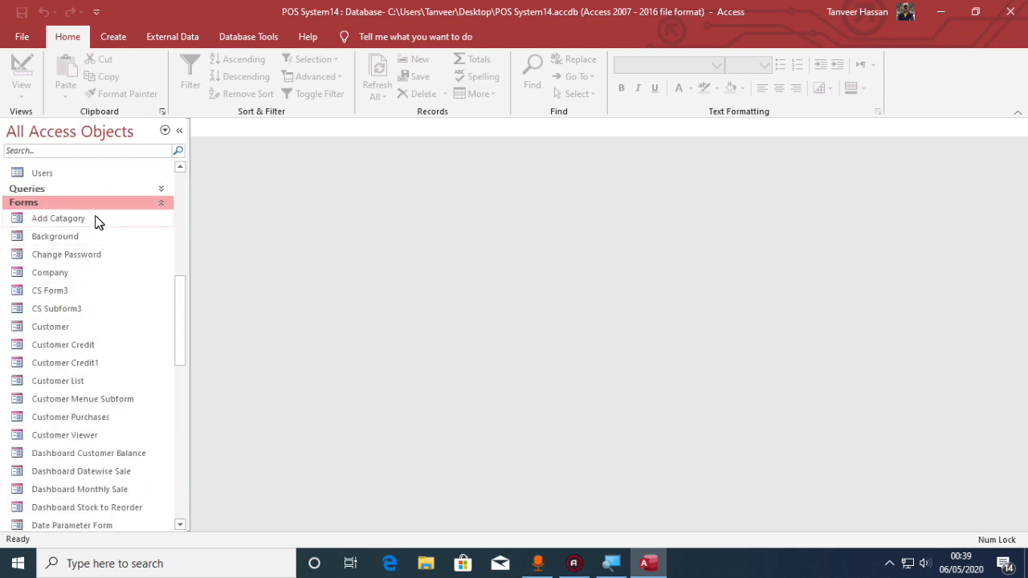
scroll(113, 334, down, 4)
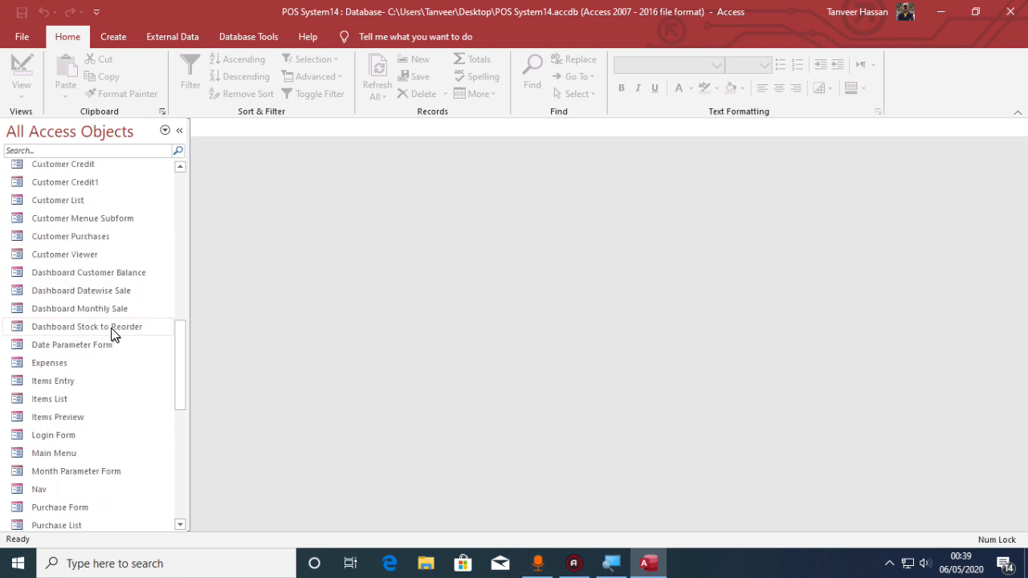
scroll(113, 335, down, 3)
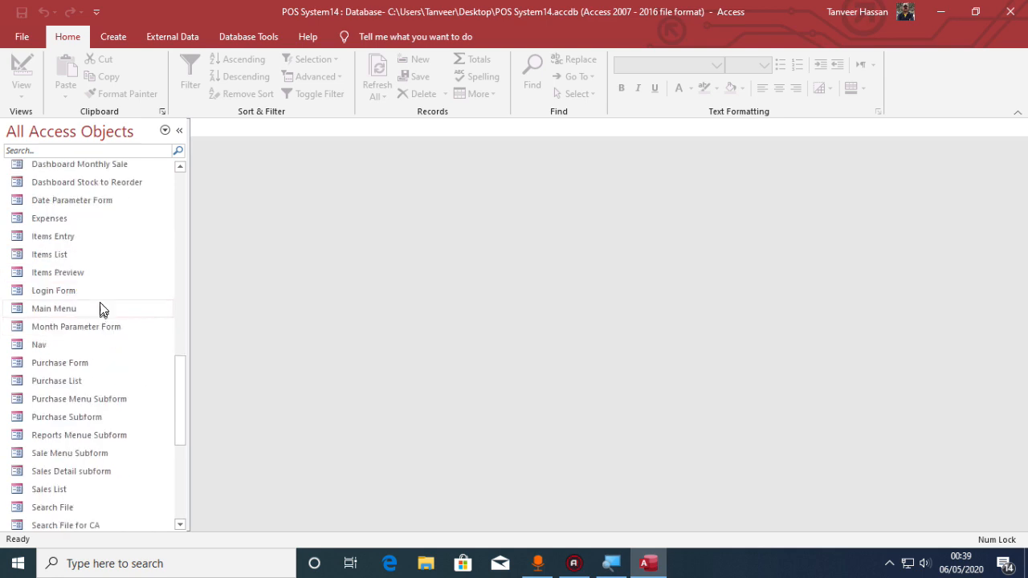
click(91, 314)
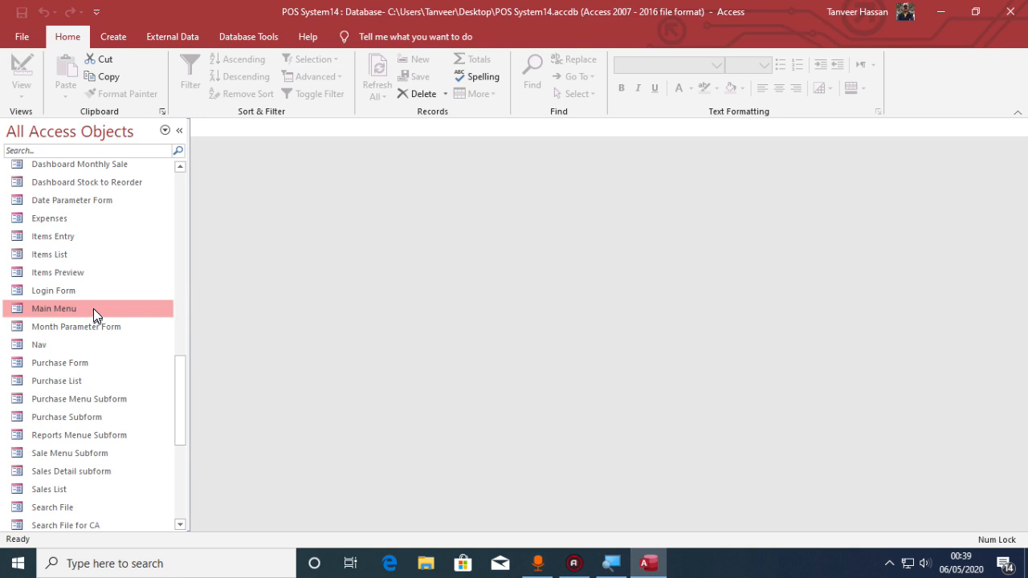
click(94, 292)
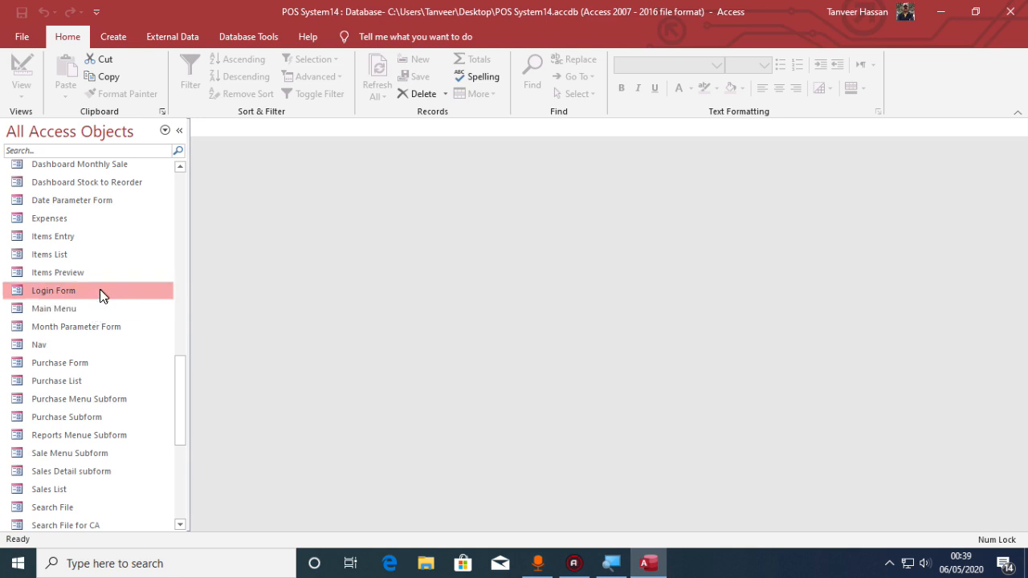
right_click(98, 293)
click(78, 288)
right_click(78, 287)
click(138, 333)
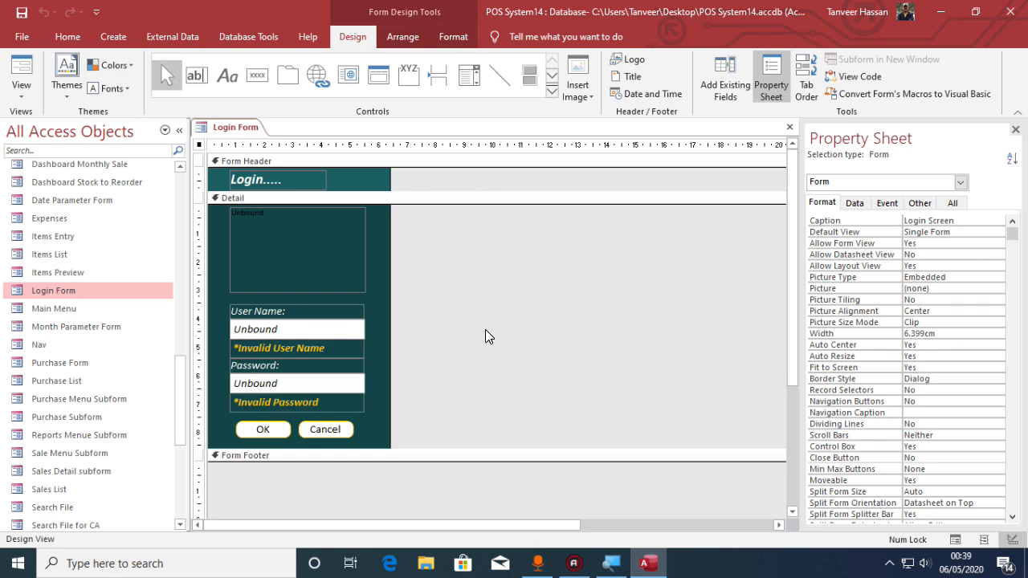
click(552, 78)
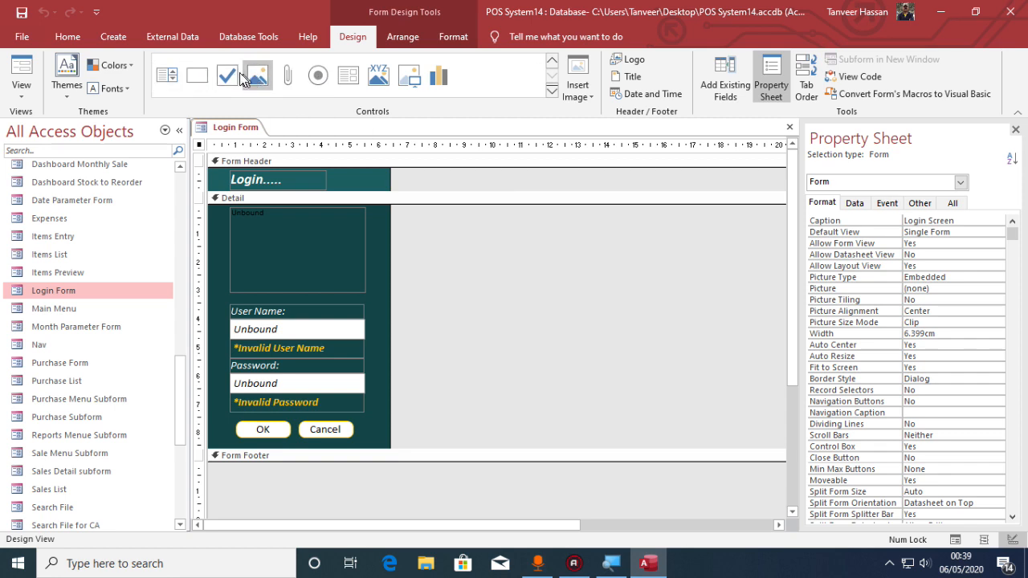
click(552, 61)
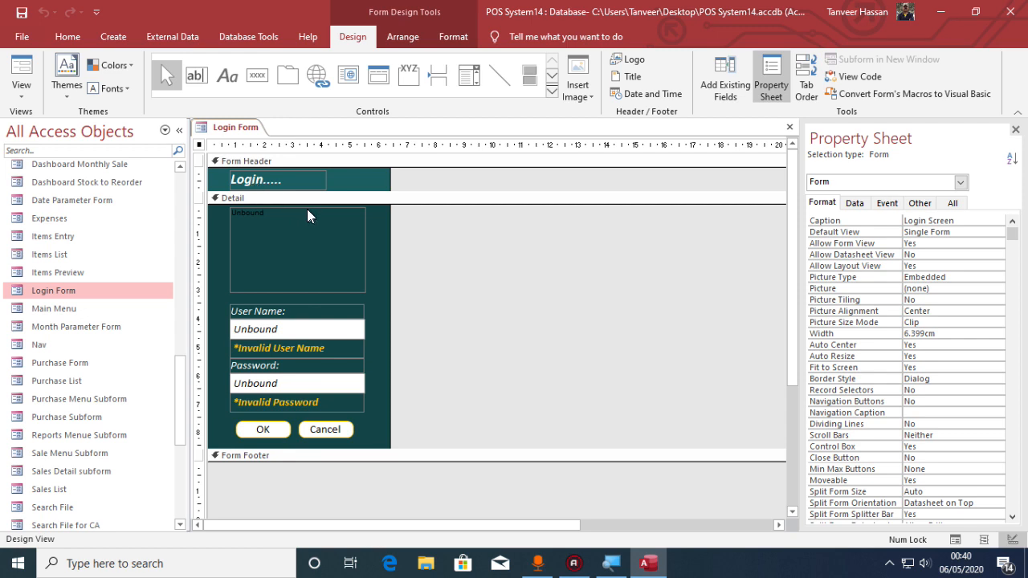
Step: Create a new blank form and show it in Design View
click(112, 37)
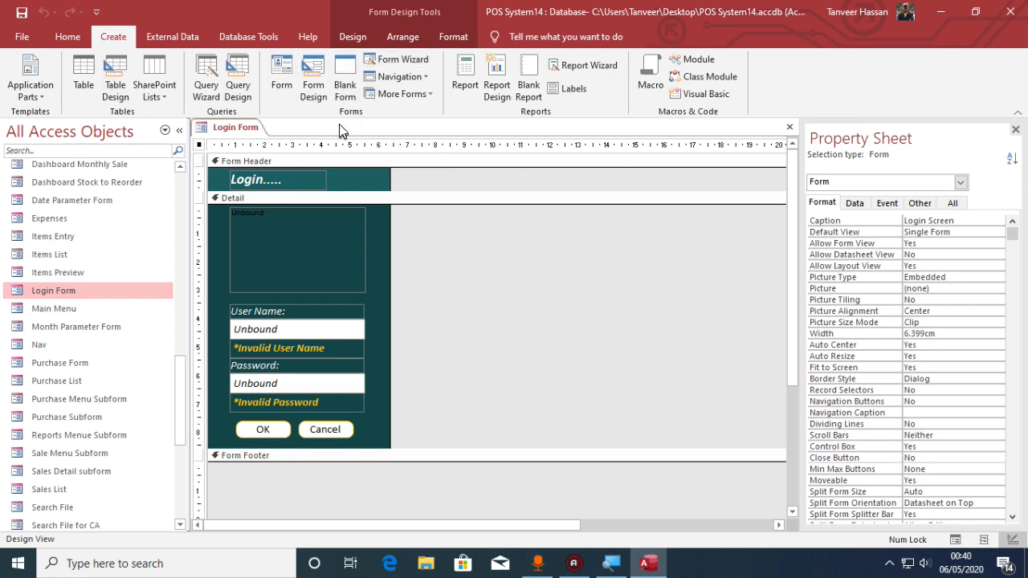
click(346, 76)
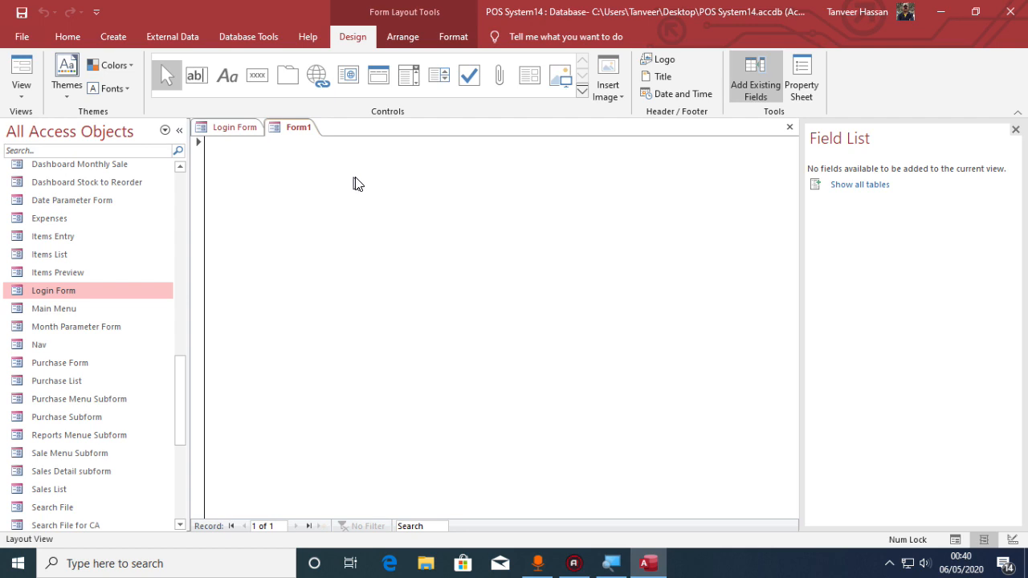
click(22, 82)
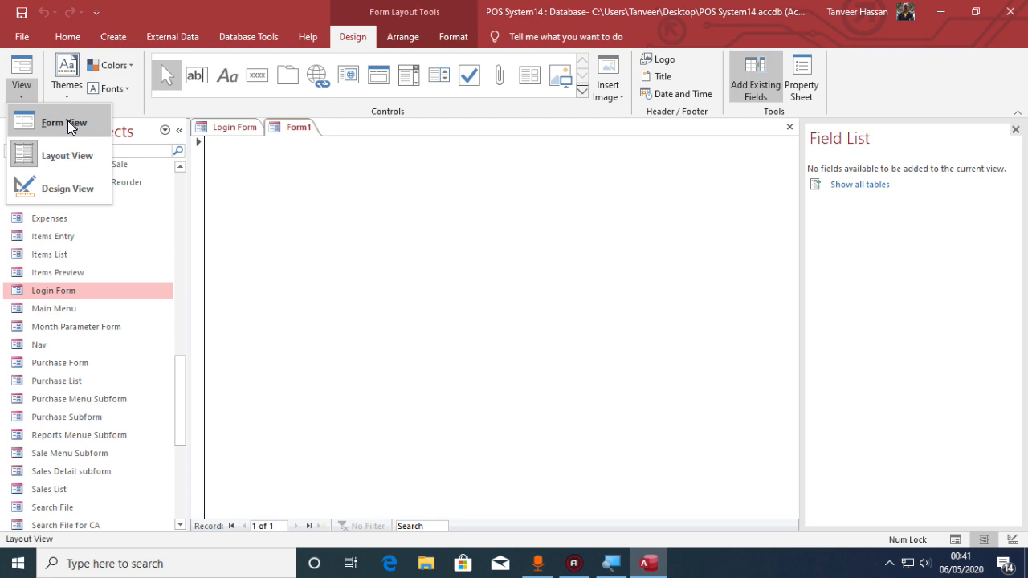
click(58, 189)
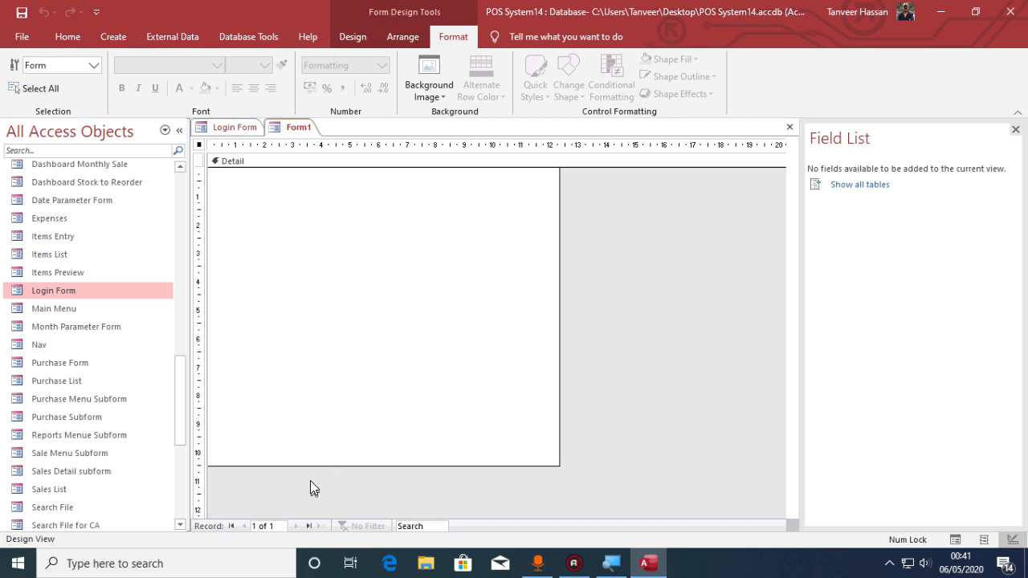
Step: Check the section layout of Login Form and add a form header and footer to the new blank form
click(225, 127)
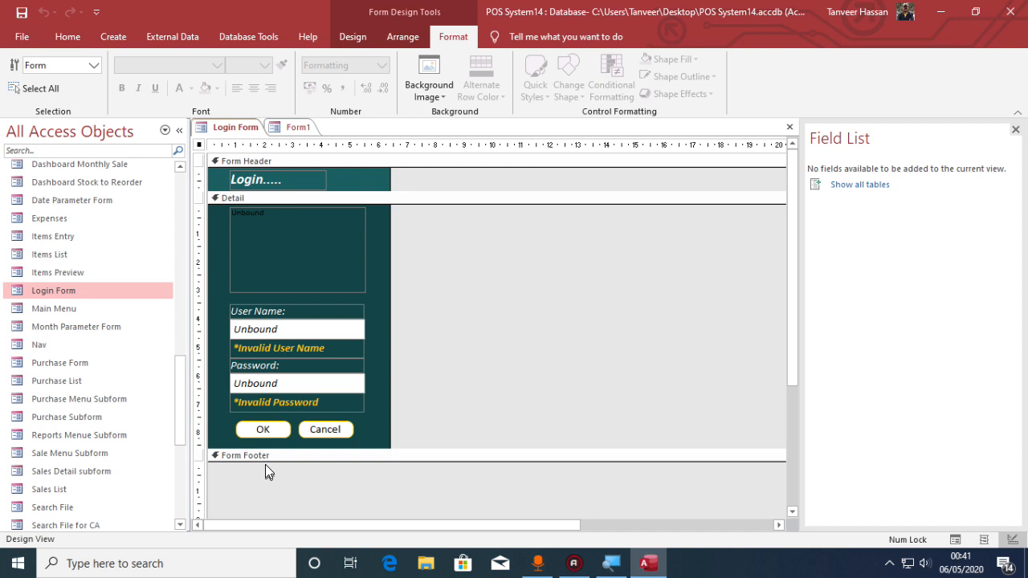
mouse_move(266, 461)
mouse_down()
mouse_move(268, 501)
mouse_move(271, 462)
mouse_up()
click(296, 127)
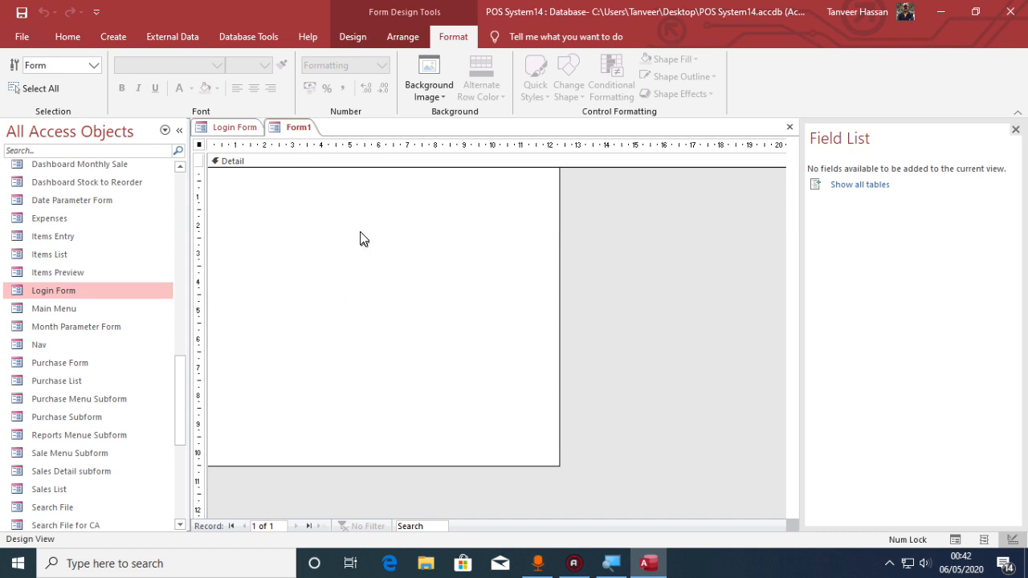
right_click(371, 167)
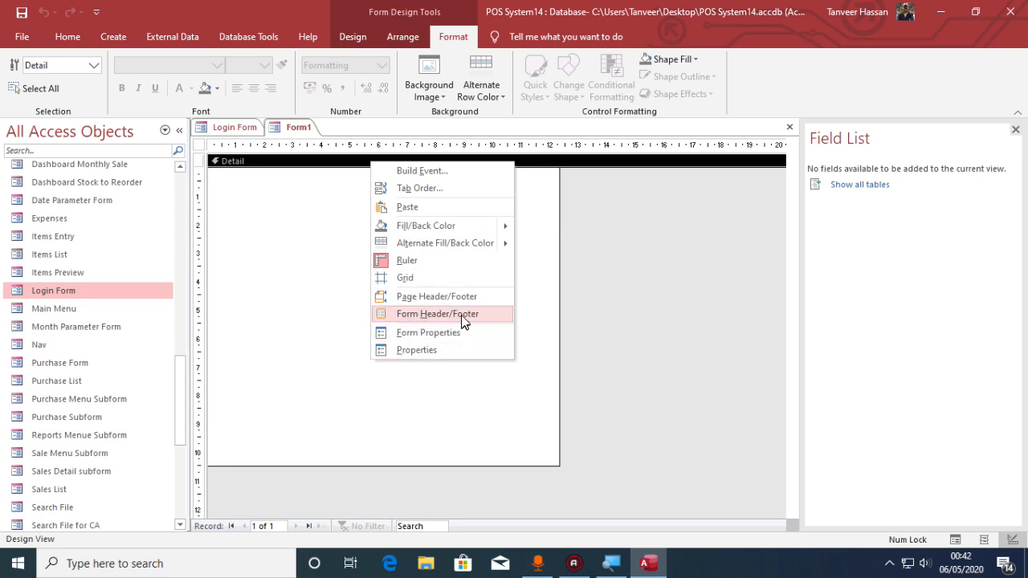
click(437, 315)
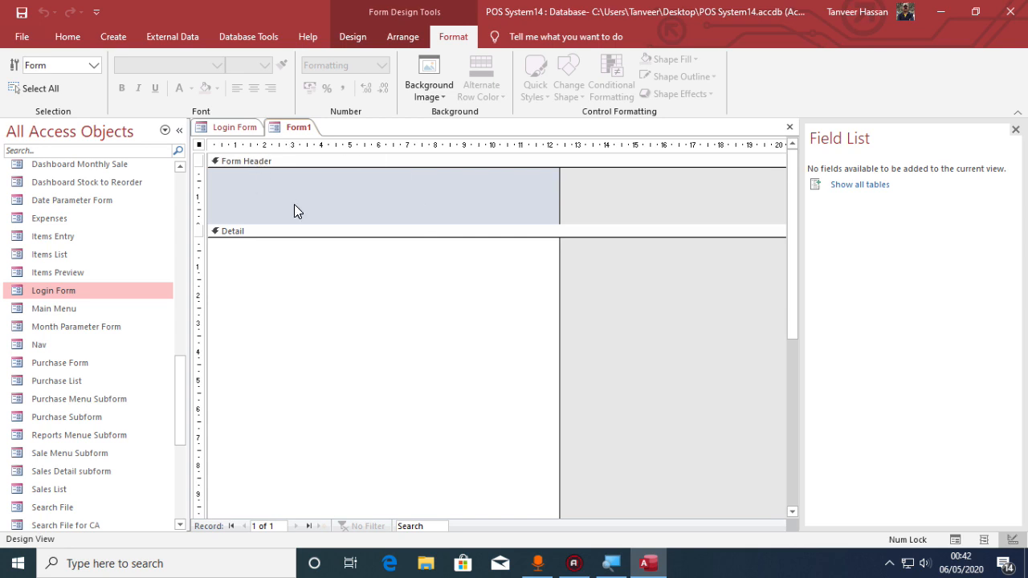
Step: Shrink the new form's header to about 1 cm high and collapse its footer to zero height
drag(301, 221, 309, 196)
scroll(335, 271, down, 3)
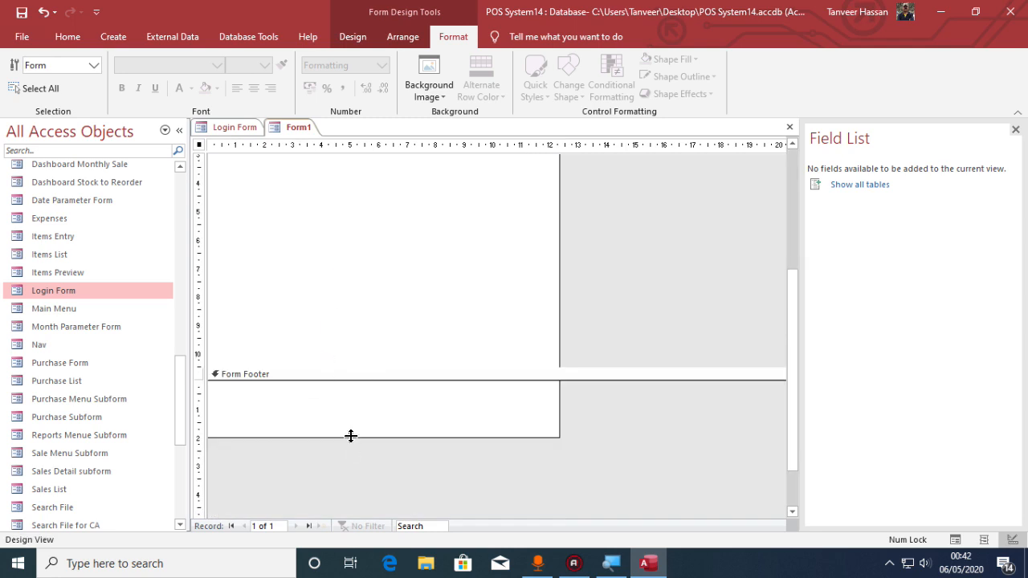
drag(351, 438, 365, 407)
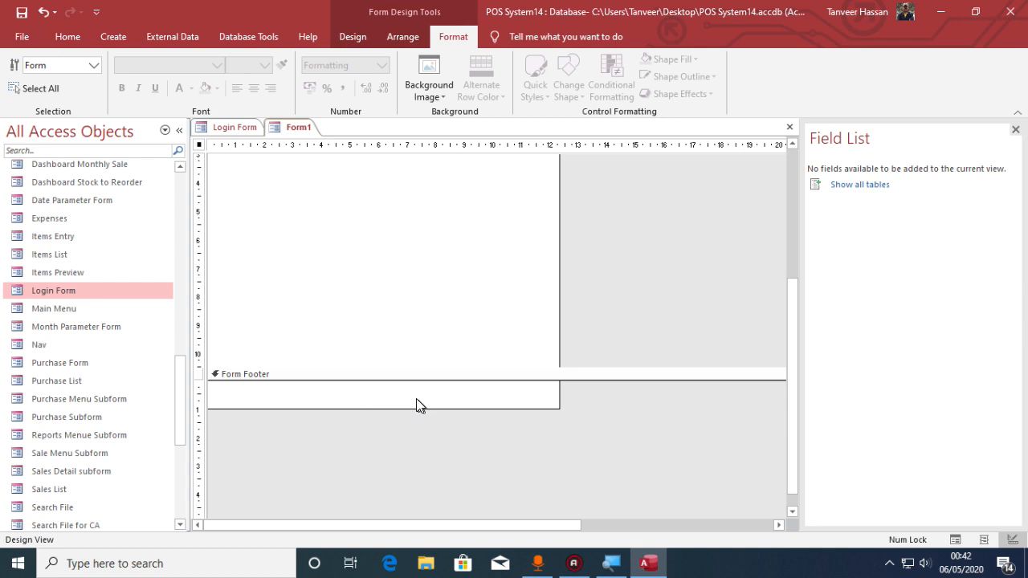
drag(416, 404, 420, 377)
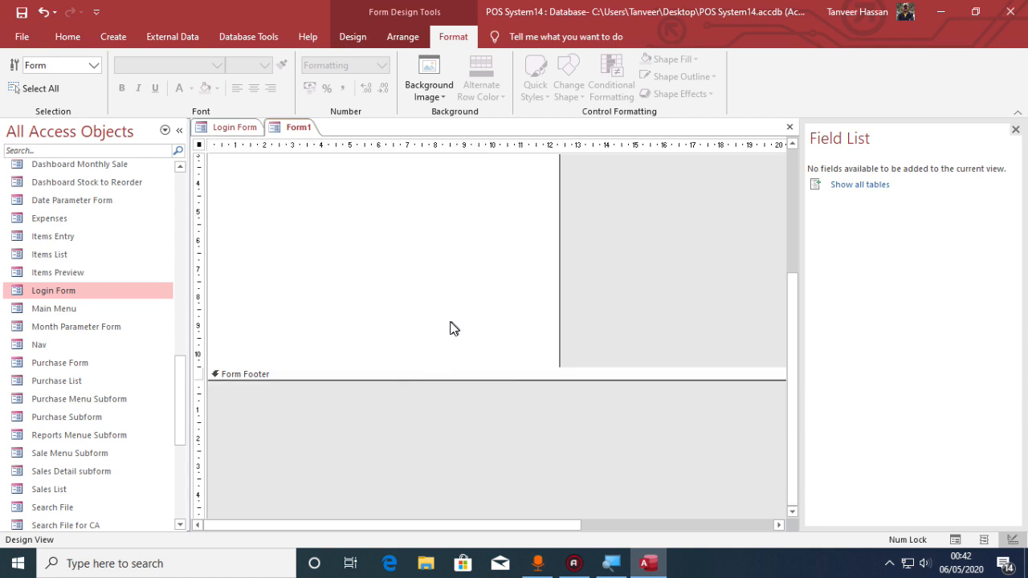
scroll(450, 327, up, 5)
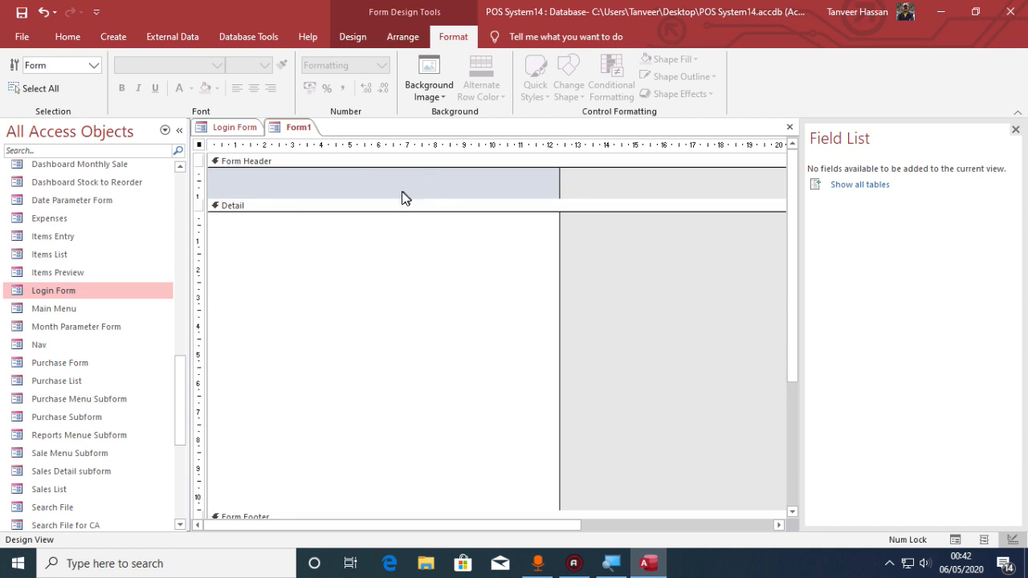
Step: Compare the header with the one in Login Form and display the property sheet of the new form
click(241, 128)
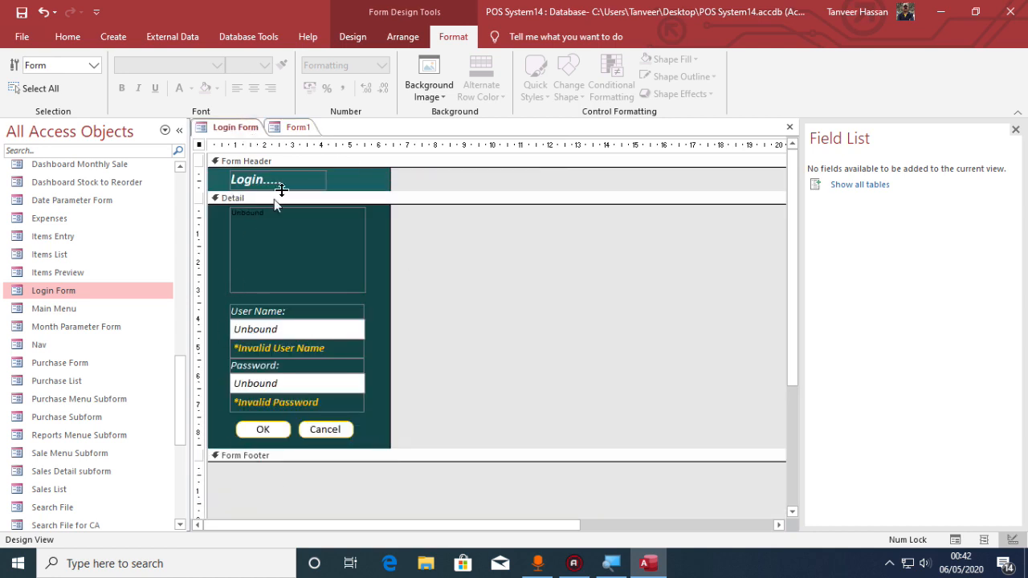
click(294, 130)
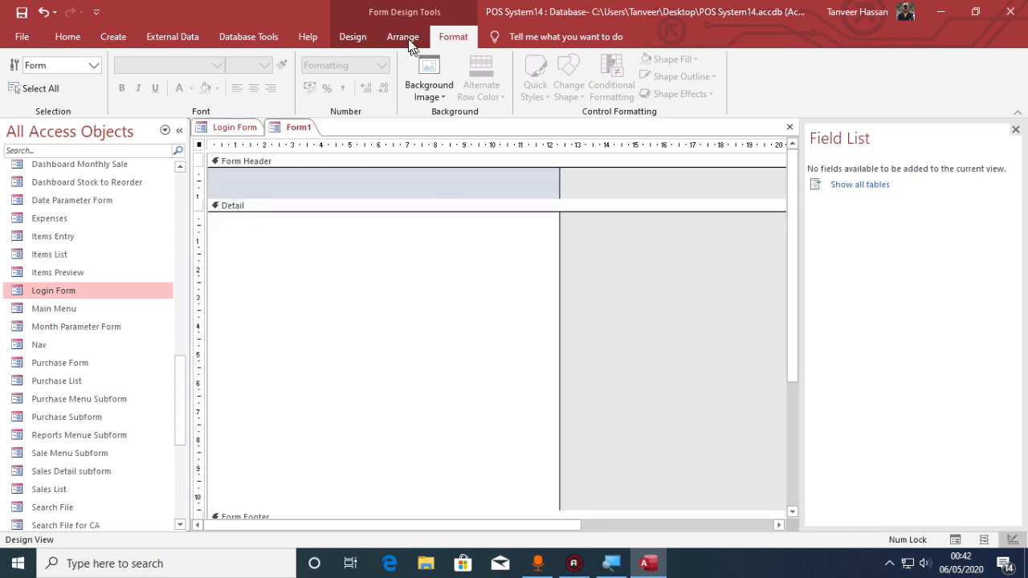
click(350, 37)
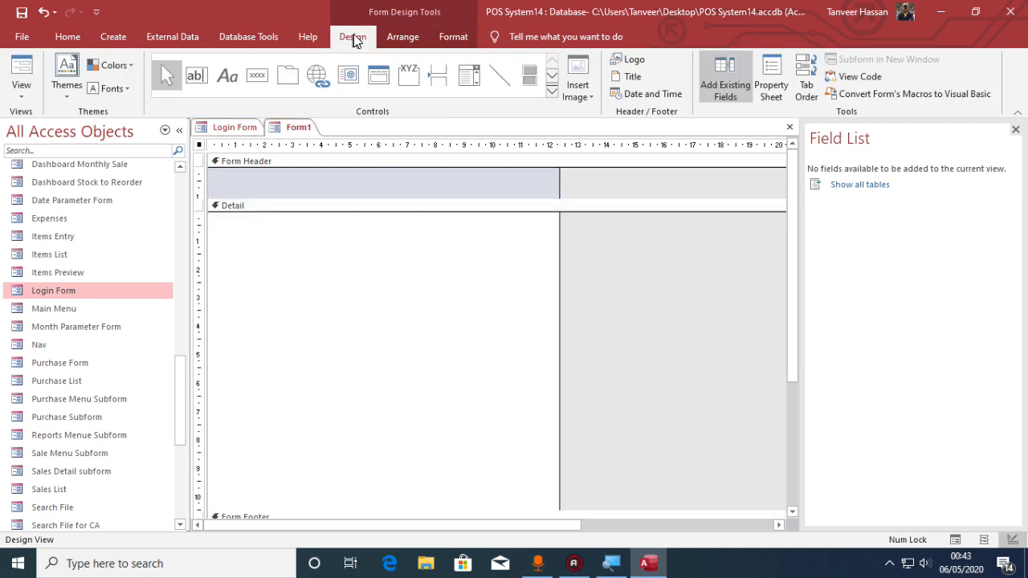
click(768, 73)
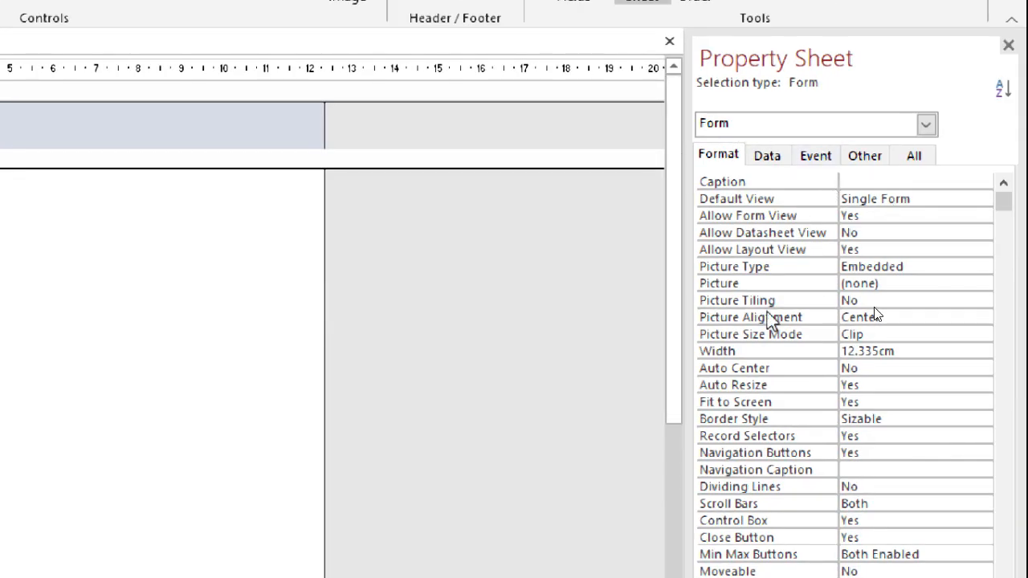
Step: Examine the new form's Format, Data, Event and Other properties and the full list of all its properties
click(769, 157)
click(819, 159)
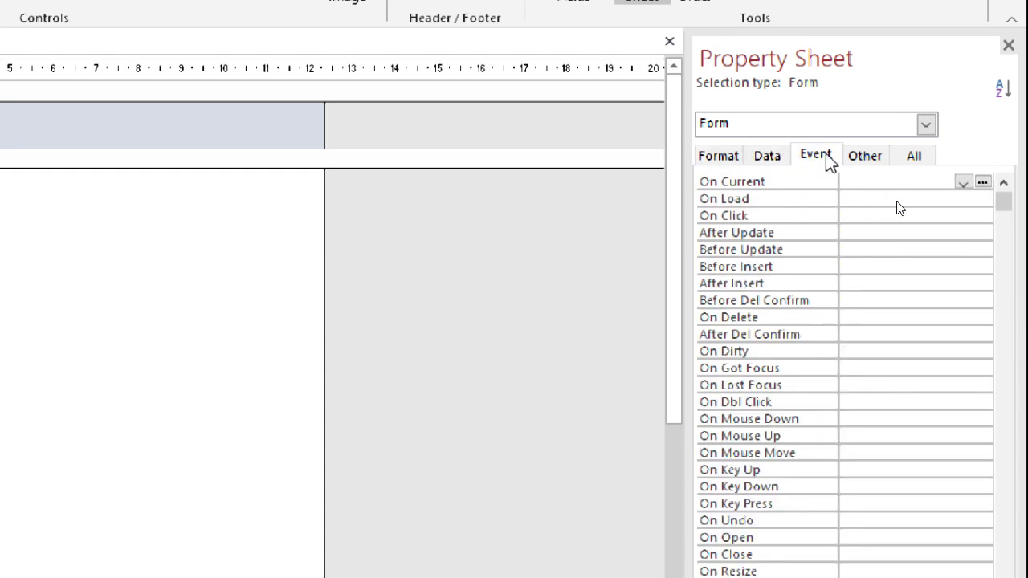
click(881, 159)
click(916, 158)
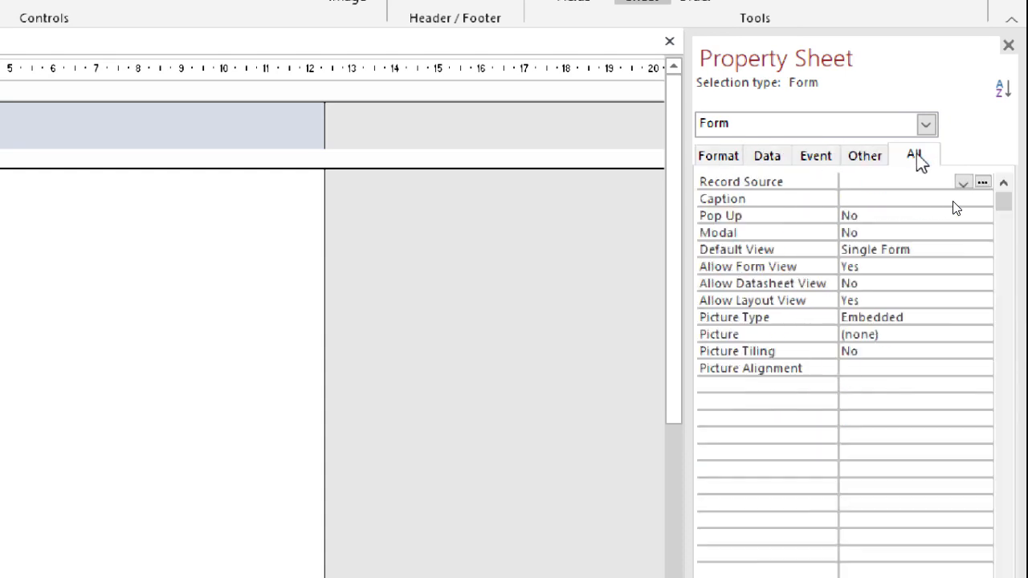
click(717, 157)
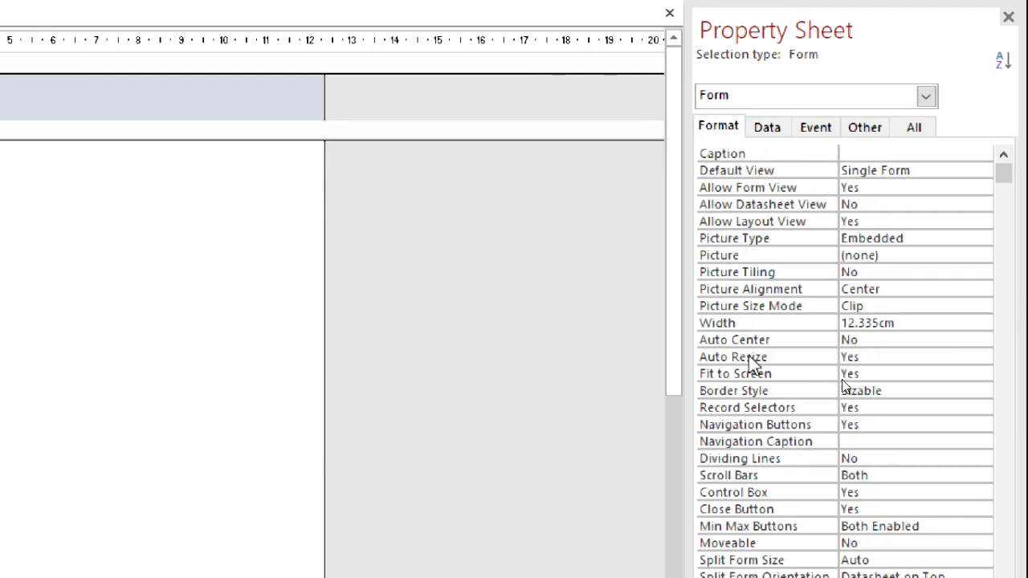
click(767, 129)
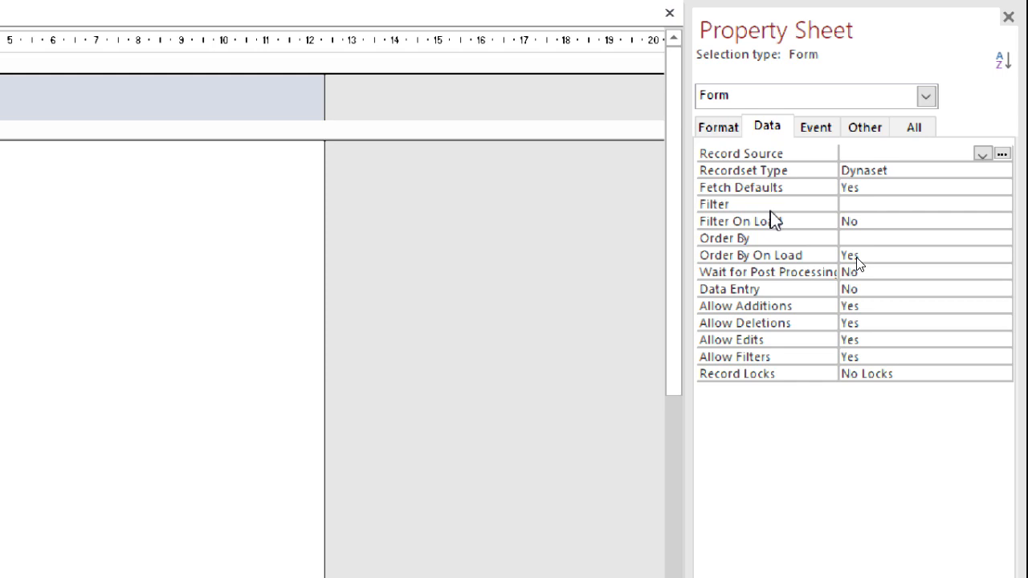
click(818, 129)
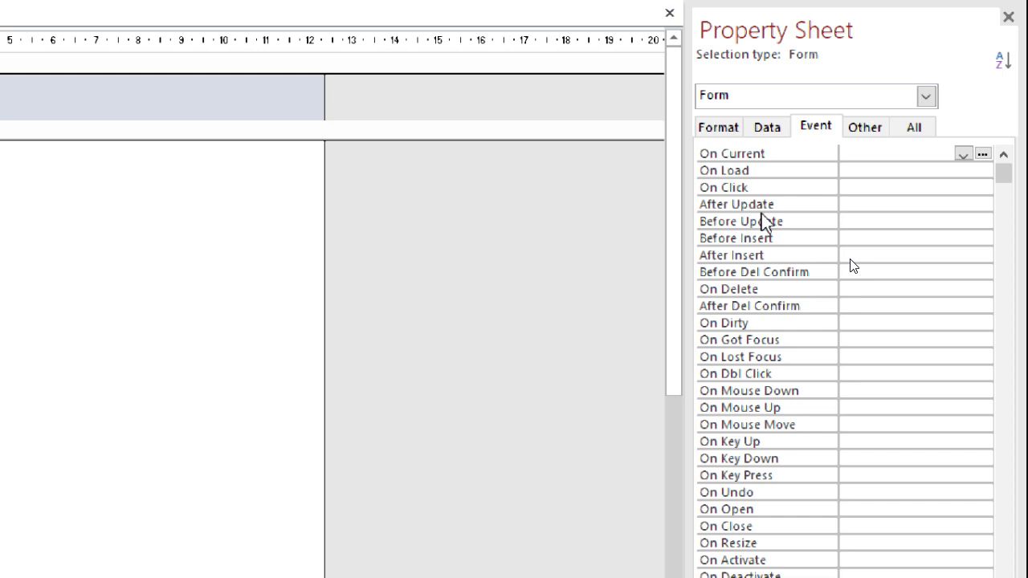
click(870, 131)
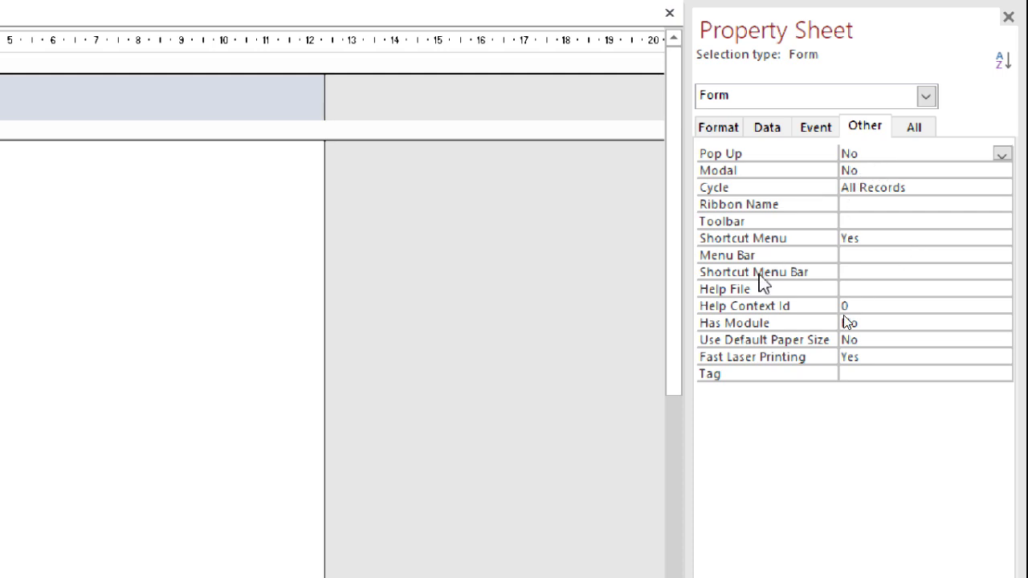
click(920, 130)
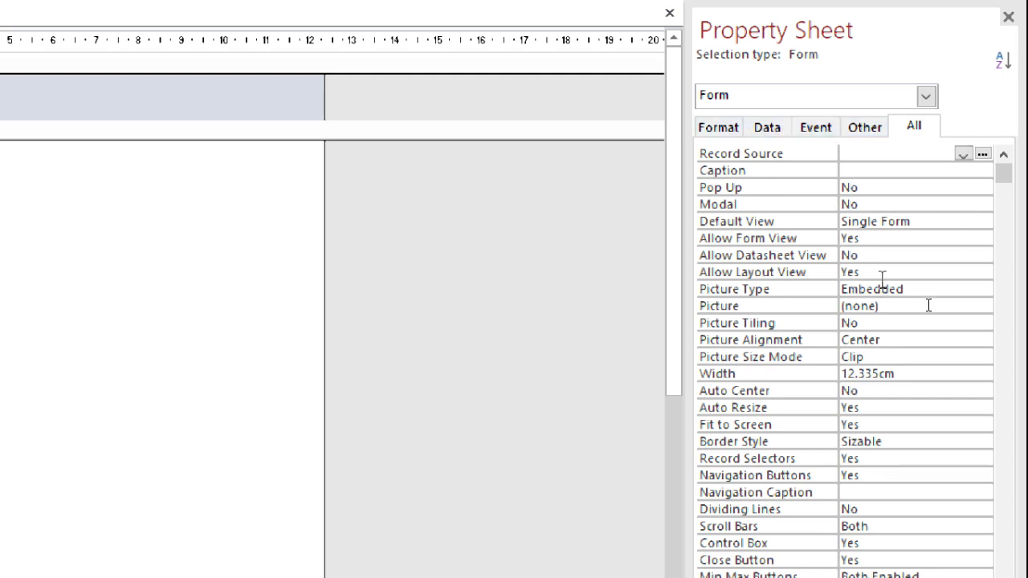
scroll(926, 356, down, 1)
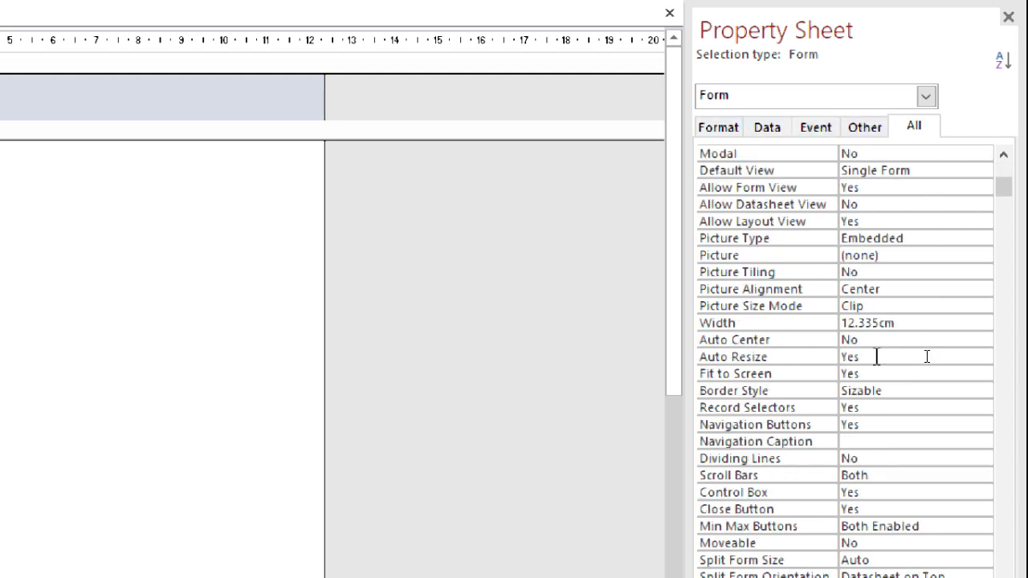
scroll(926, 357, down, 20)
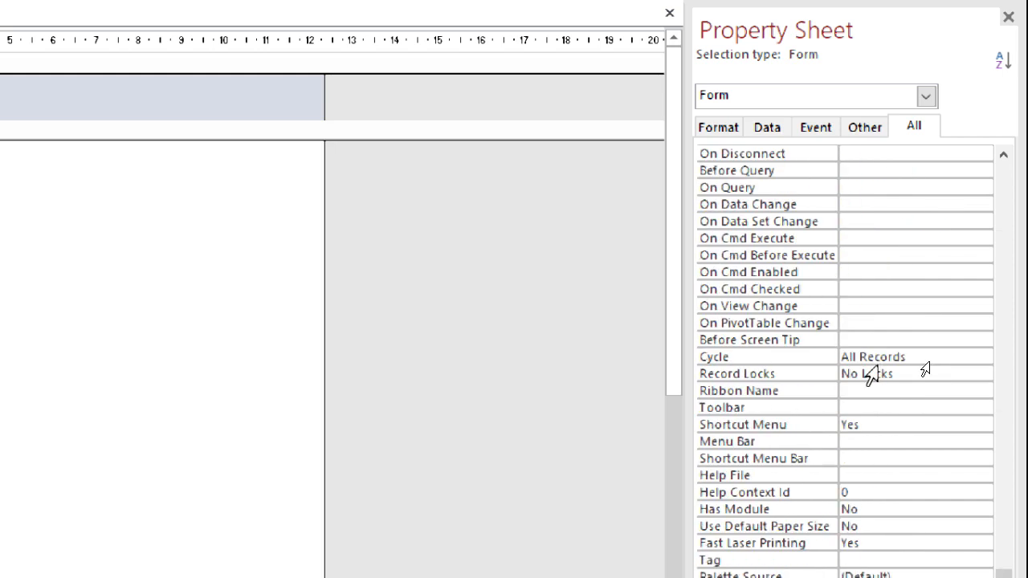
scroll(925, 369, up, 20)
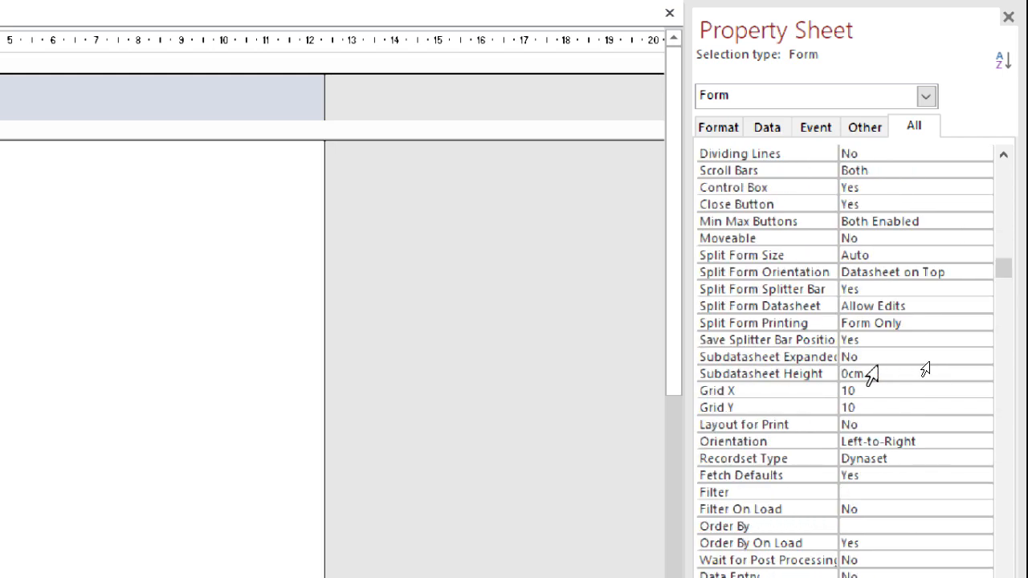
scroll(925, 369, up, 7)
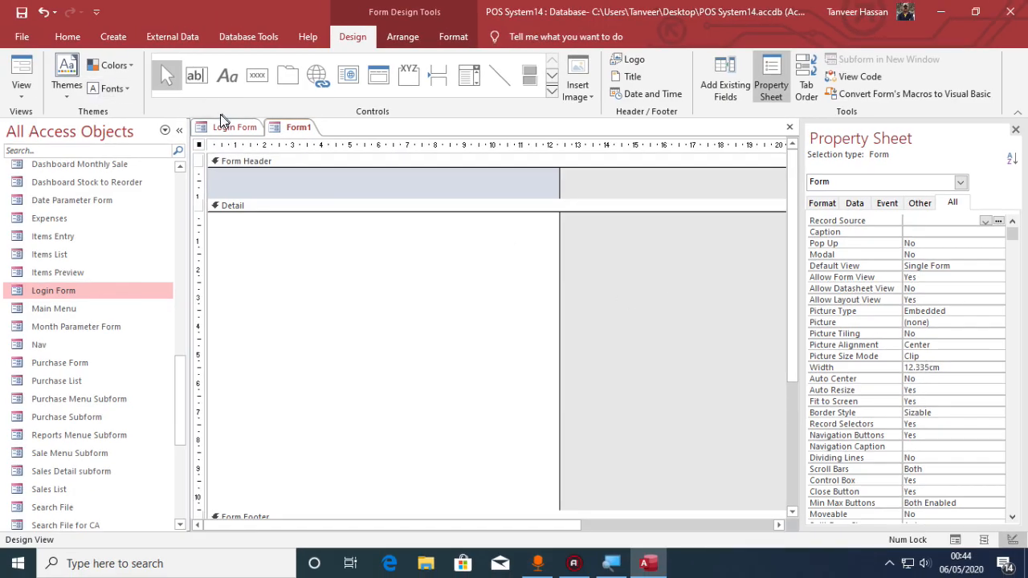
Step: Preview Login Form in Form View to examine its title bar caption, and return it to Design View
click(230, 129)
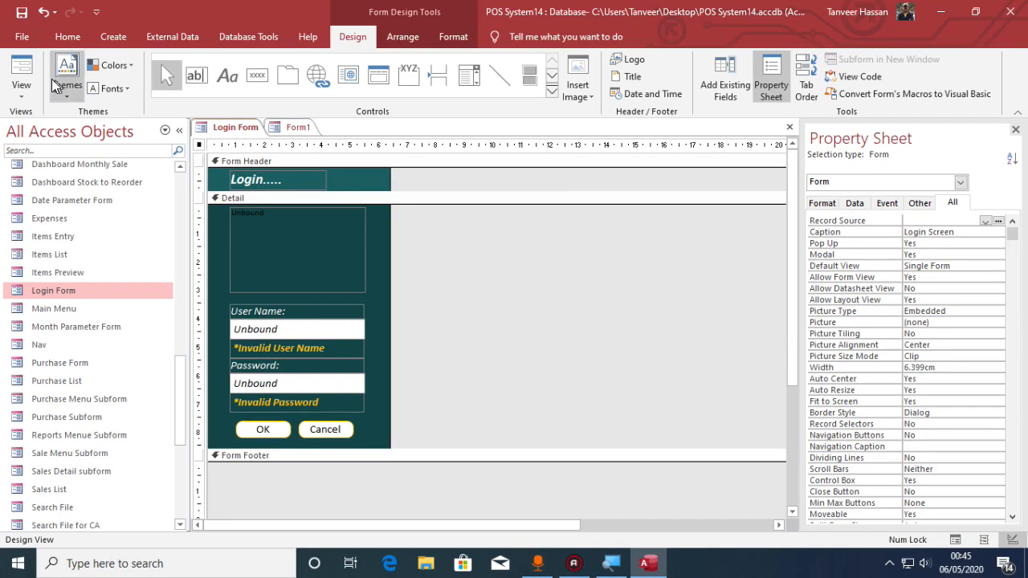
click(21, 74)
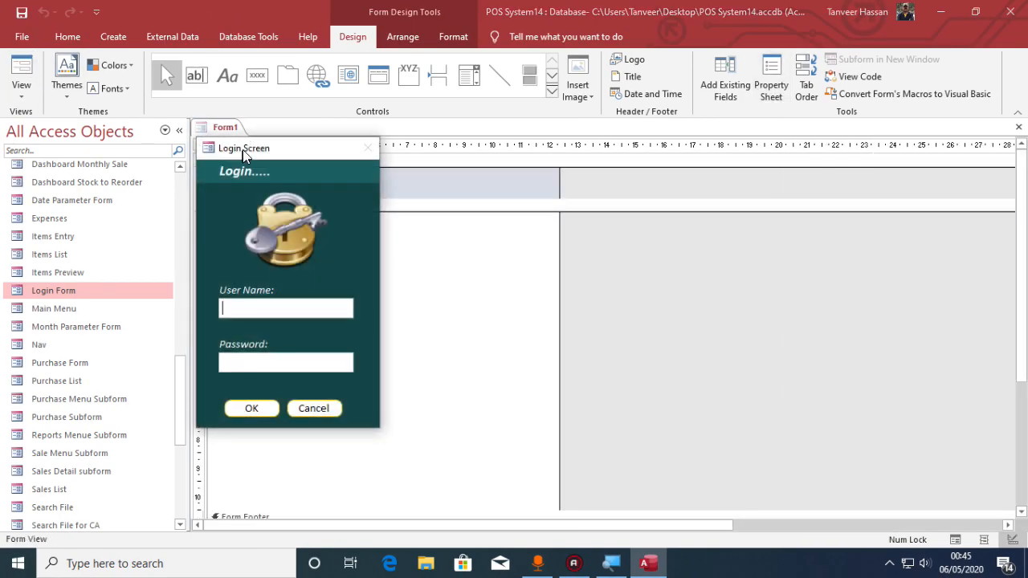
drag(278, 148, 417, 139)
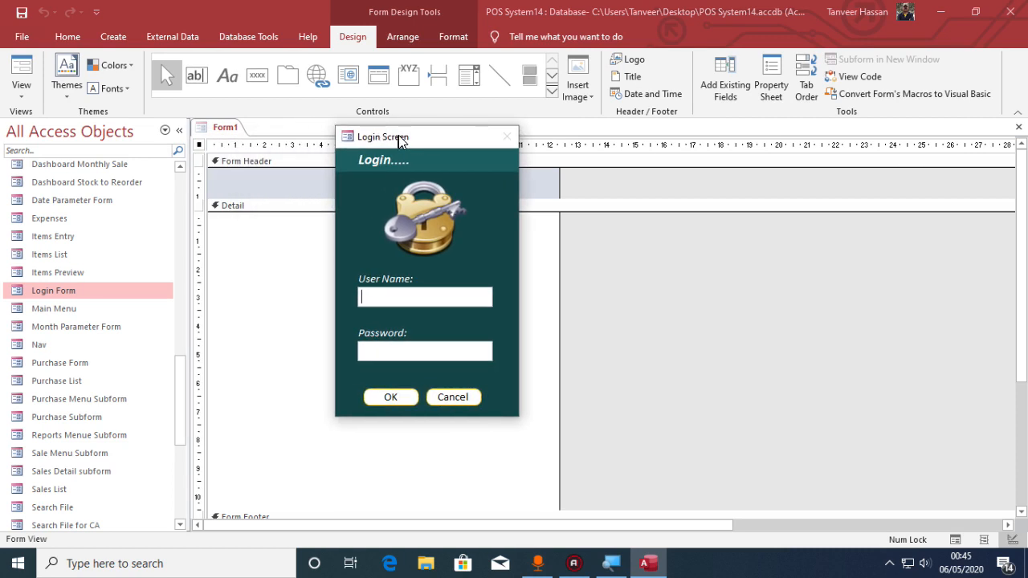
right_click(483, 230)
click(533, 271)
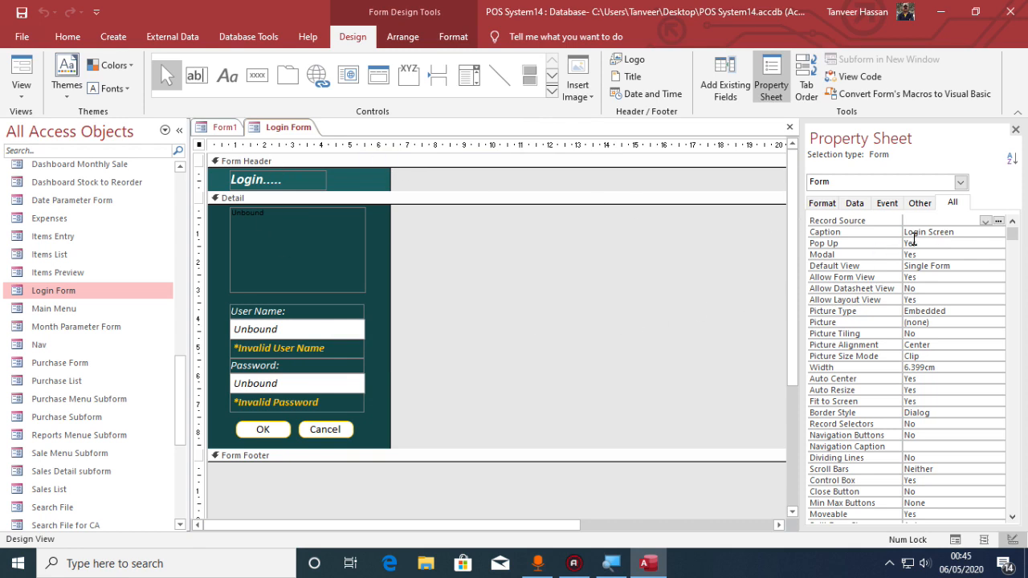
Step: Set Login Form's caption to "Login" and preview the form in Form View
click(819, 203)
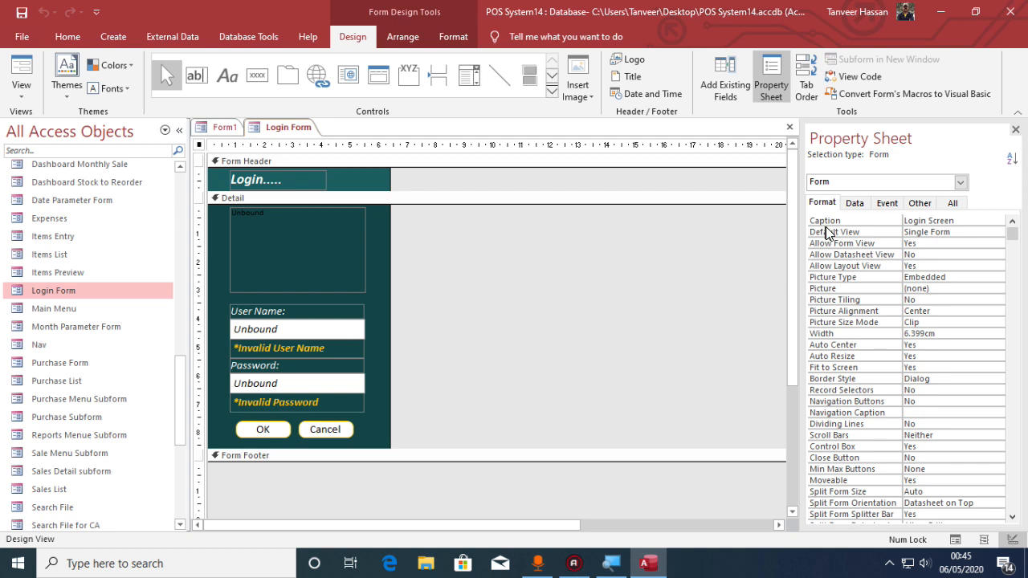
click(968, 220)
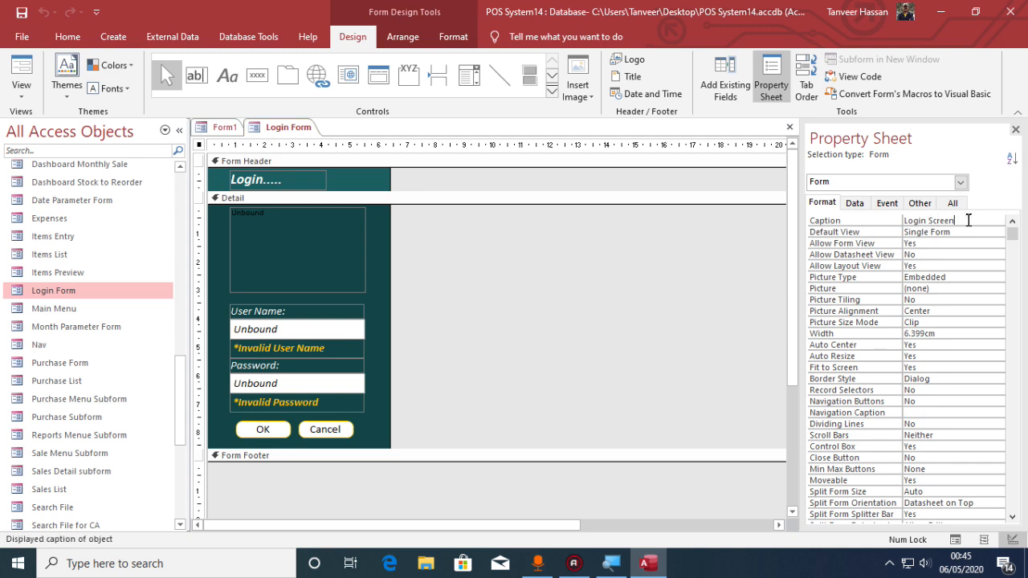
key(BackSpace)
click(21, 72)
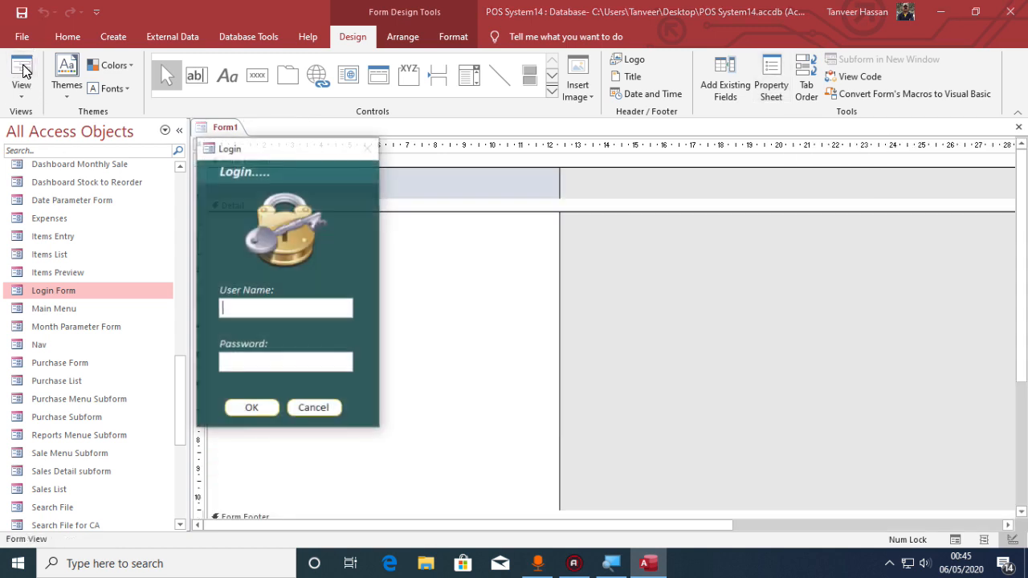
drag(247, 147, 422, 154)
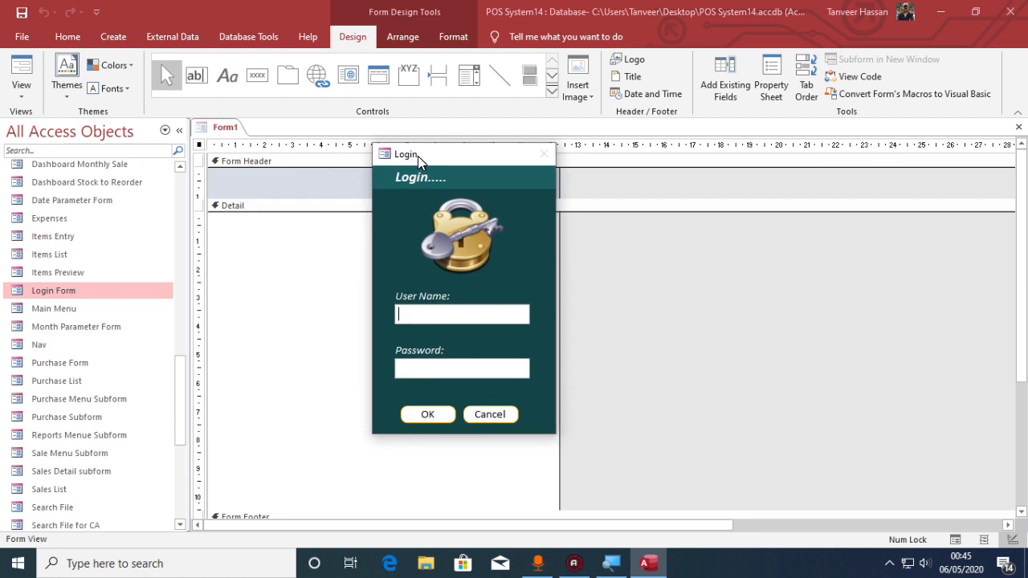
Step: Return Login Form to Design View and change its caption to "Login Screen"
right_click(520, 244)
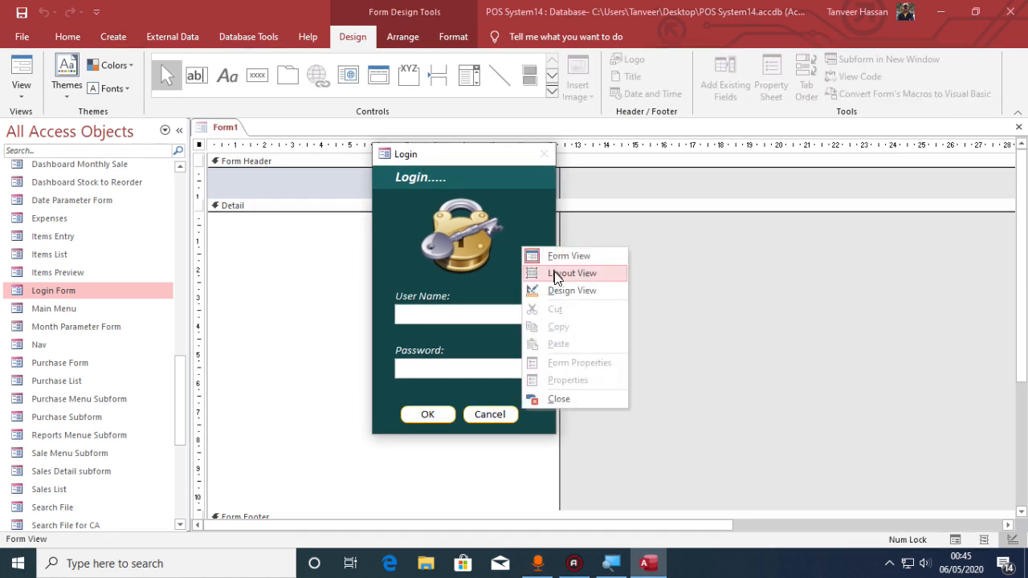
click(564, 289)
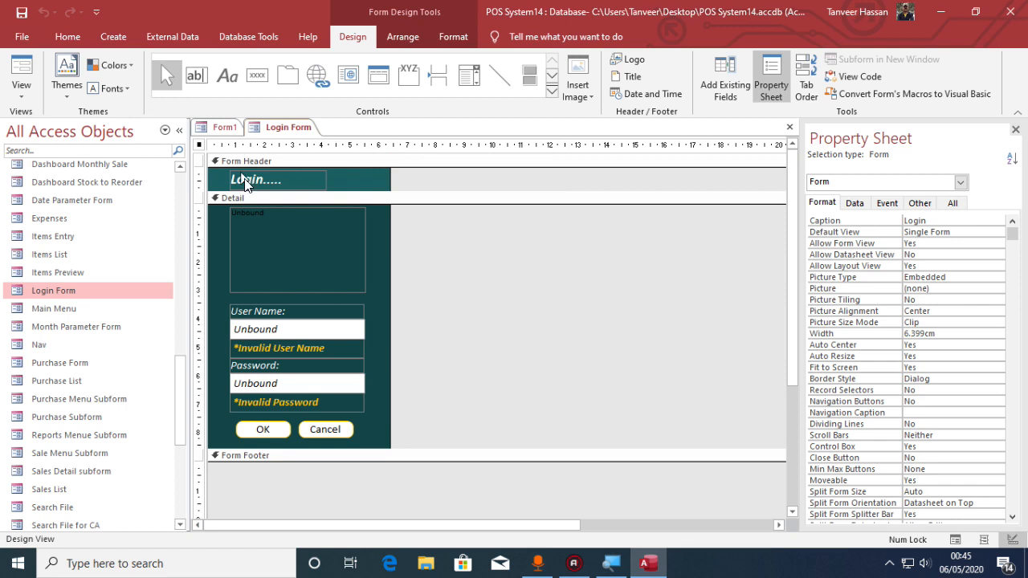
click(944, 218)
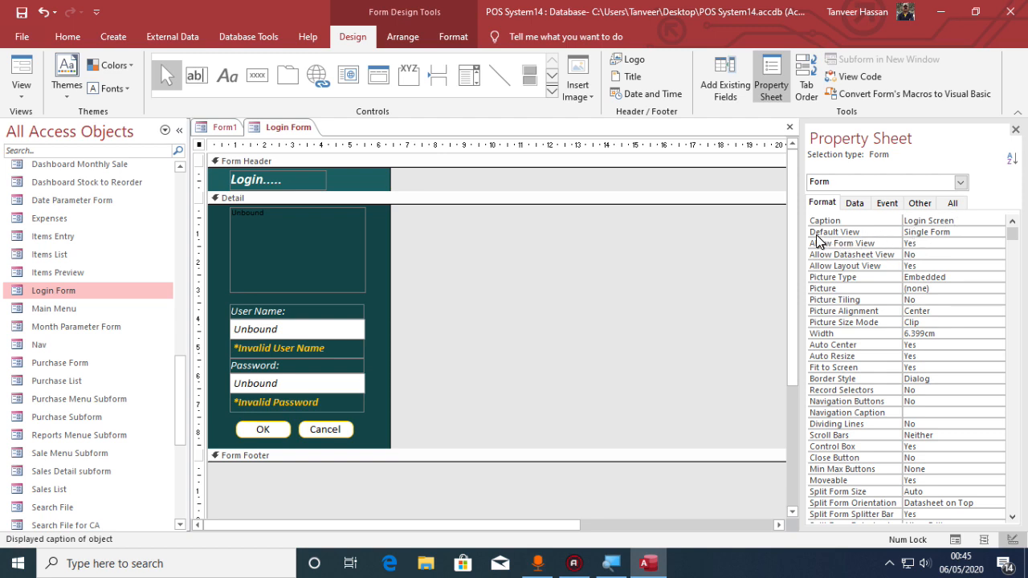
Step: Examine Login Form's Default View options and the Form Header section's properties, and reselect the whole form
click(970, 232)
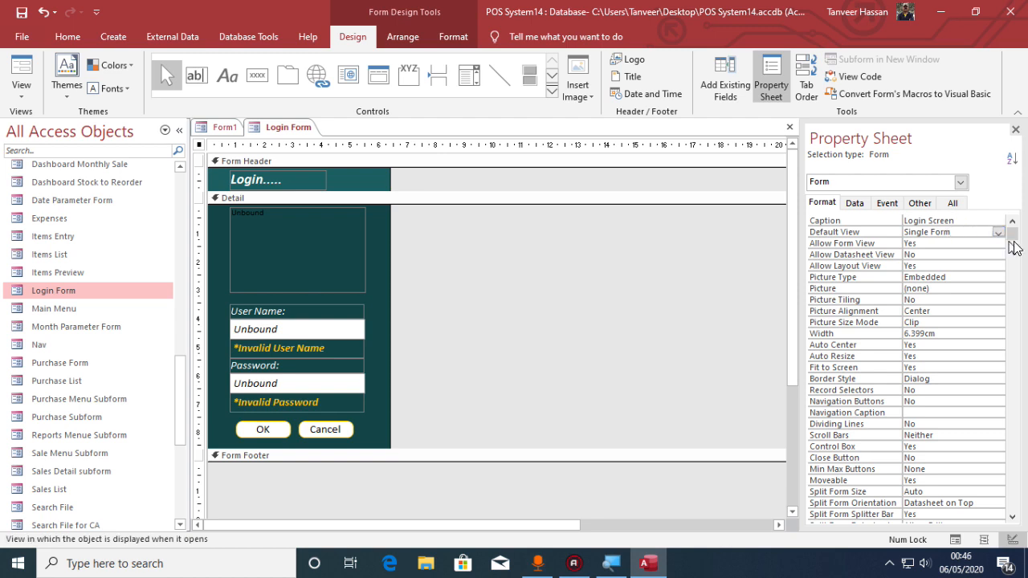
click(998, 232)
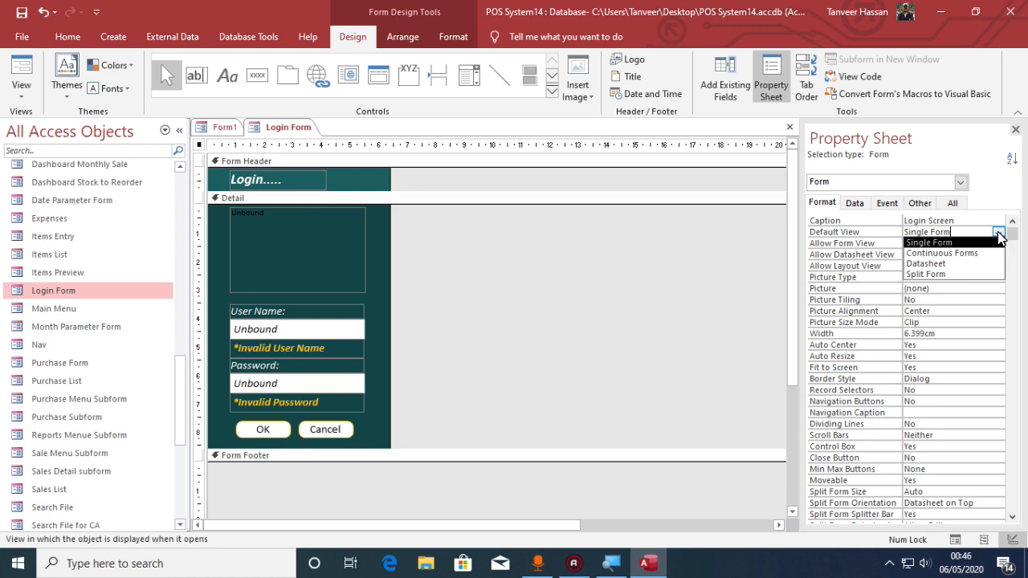
click(998, 233)
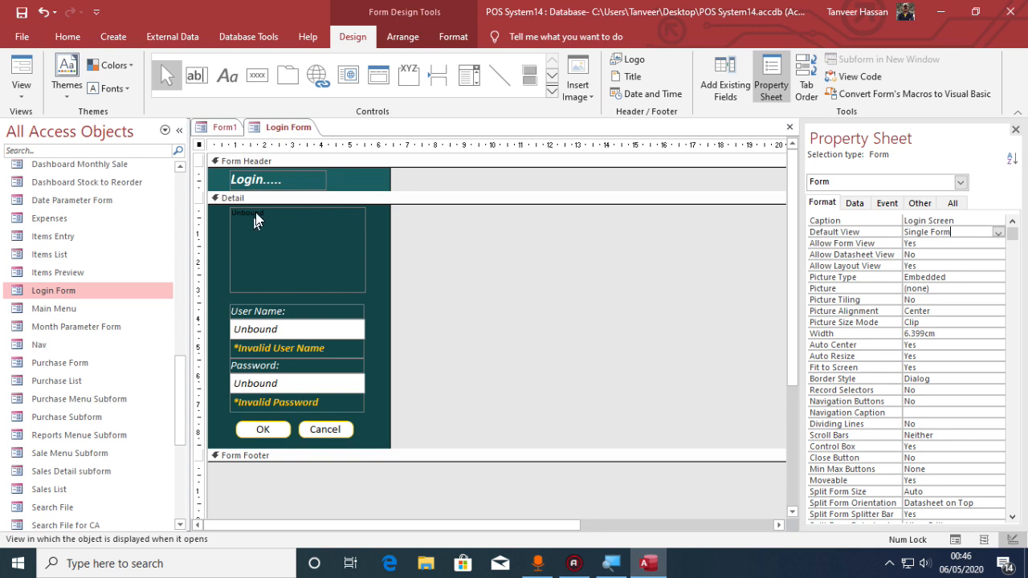
click(327, 162)
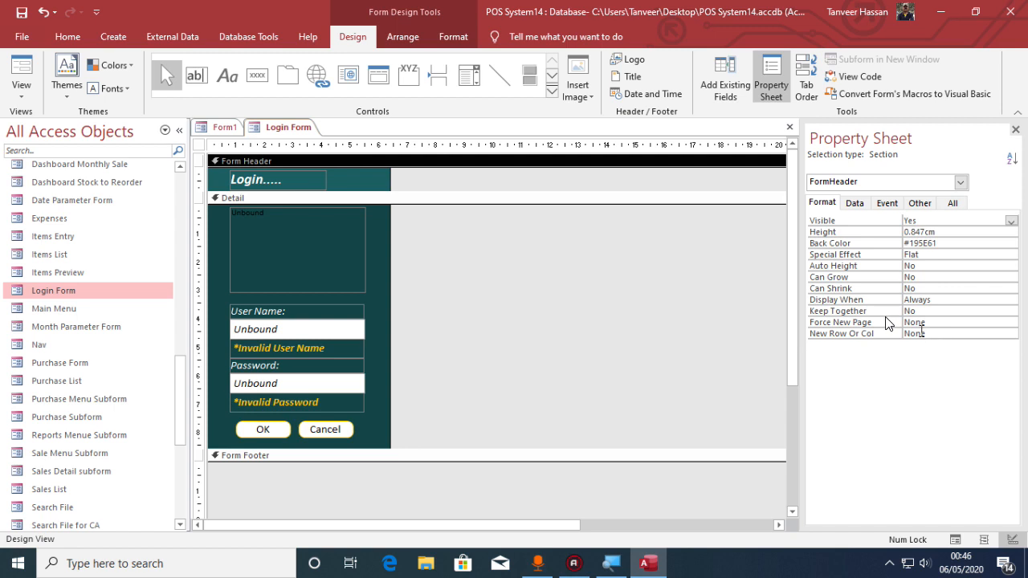
click(200, 144)
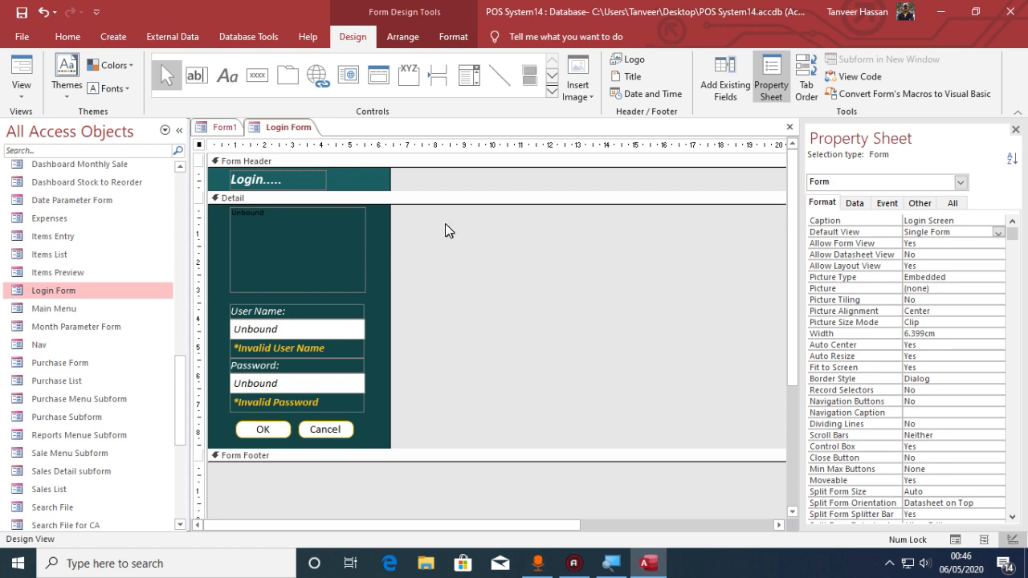
Step: Examine the Back Color and Special Effect choices available for Login Form's header section
click(436, 163)
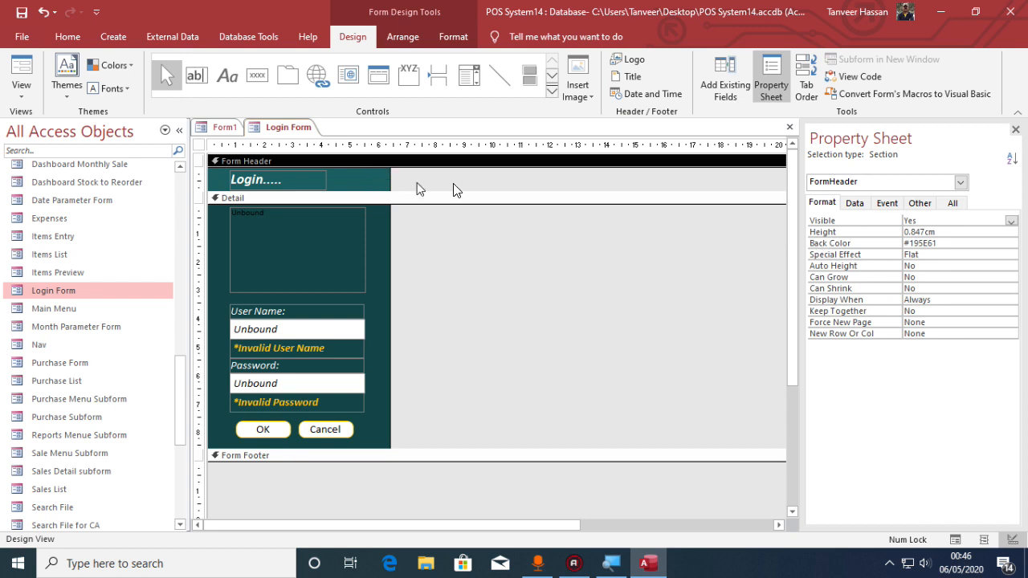
click(936, 243)
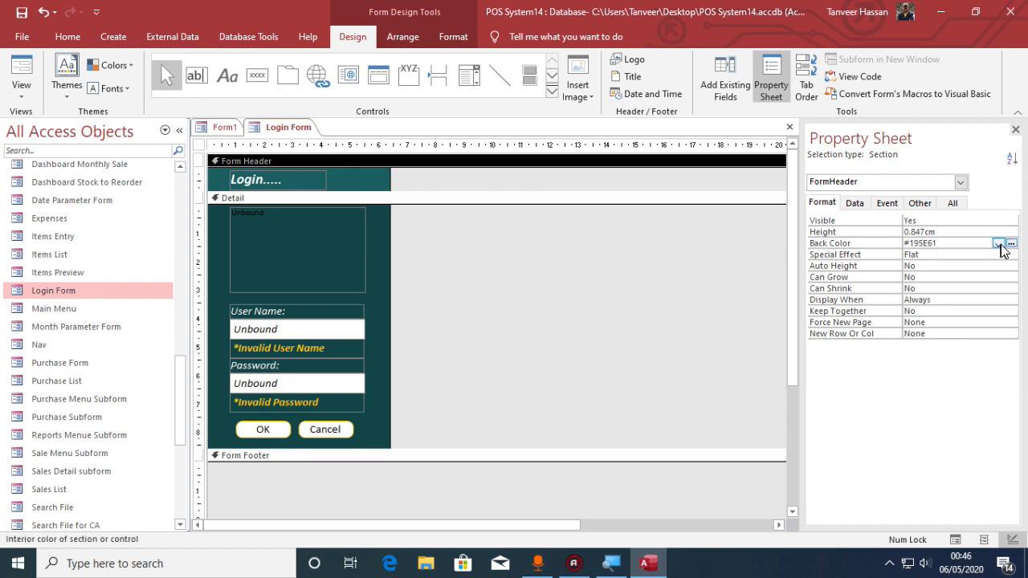
click(1011, 244)
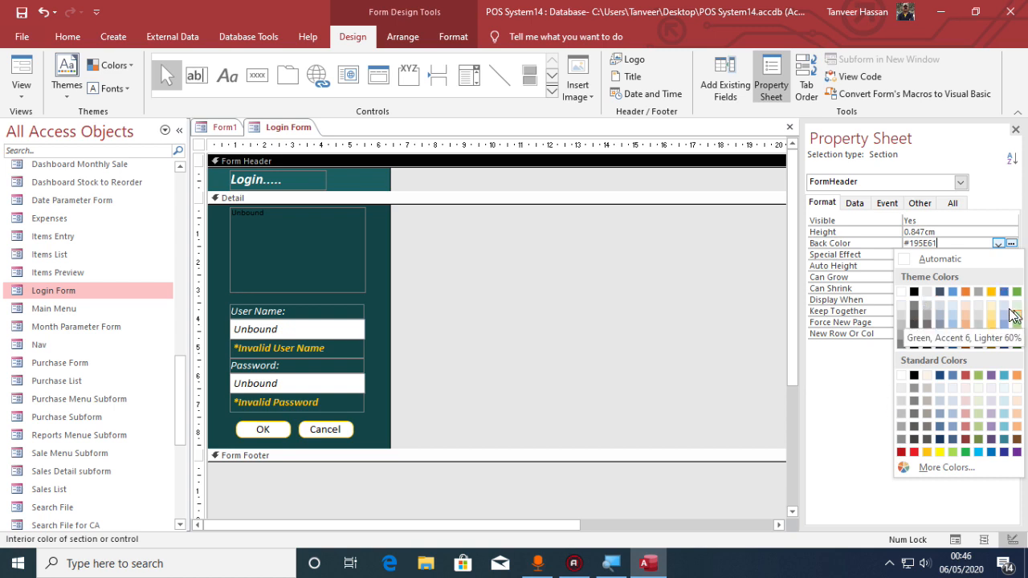
click(675, 263)
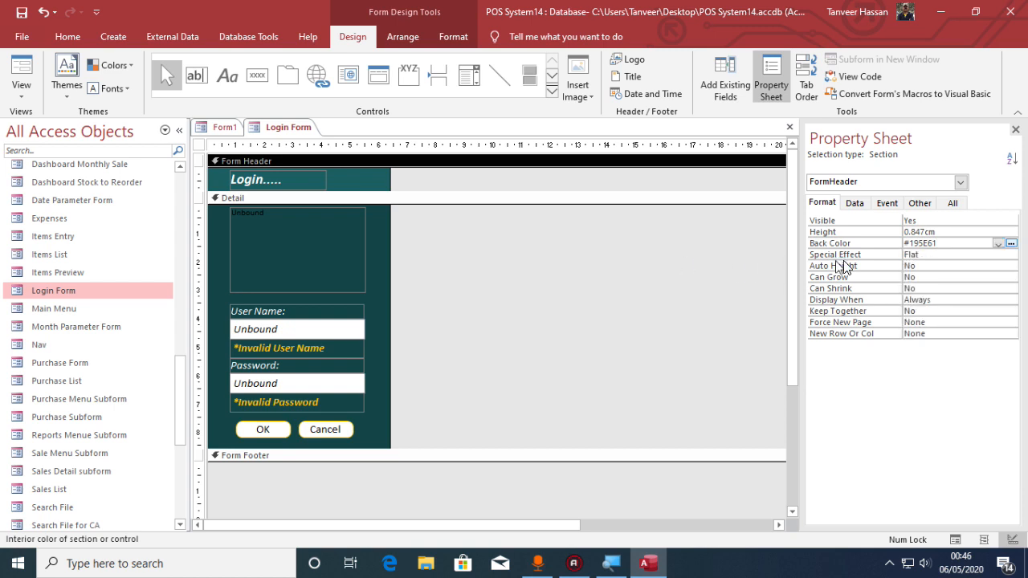
click(949, 254)
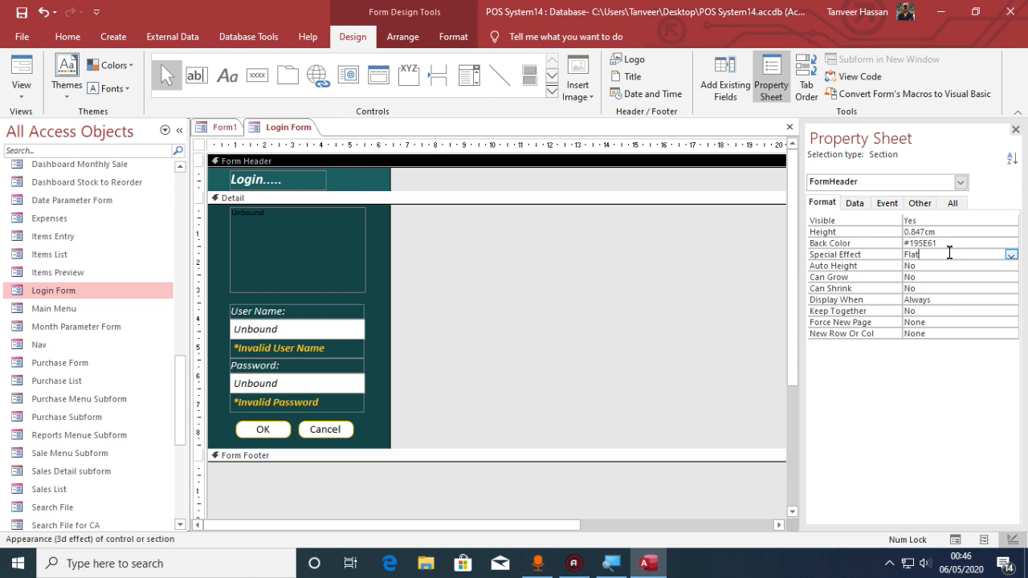
click(1011, 255)
click(1011, 255)
click(952, 243)
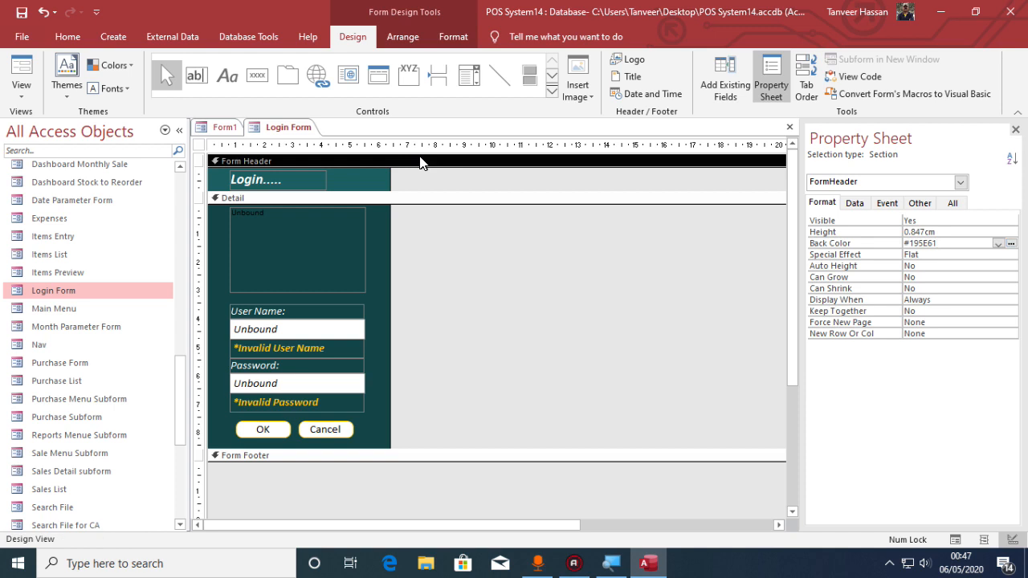
Step: Set the back color of Form1's Form Header section to Accent 2, Darker 50%
click(225, 130)
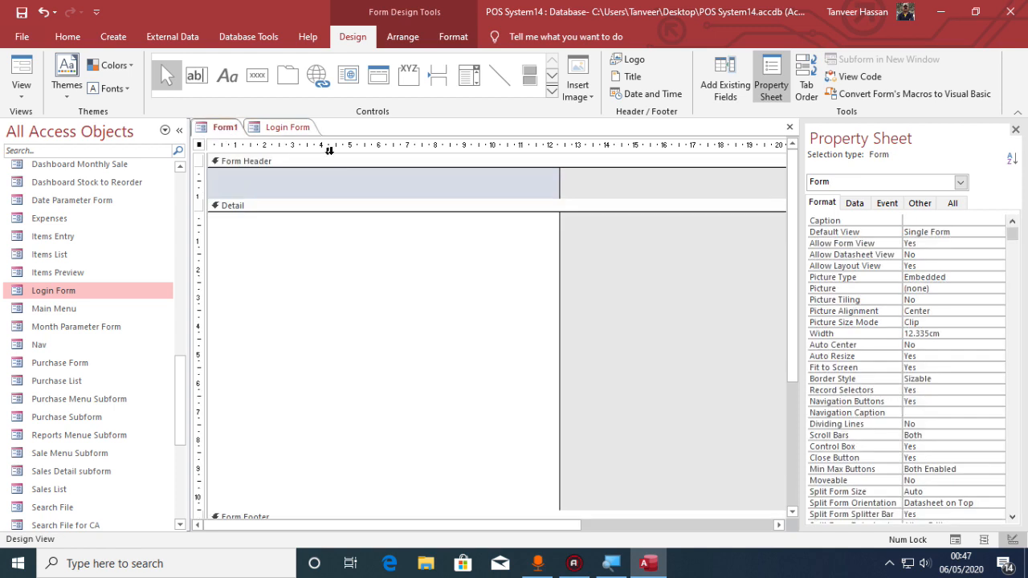
click(358, 164)
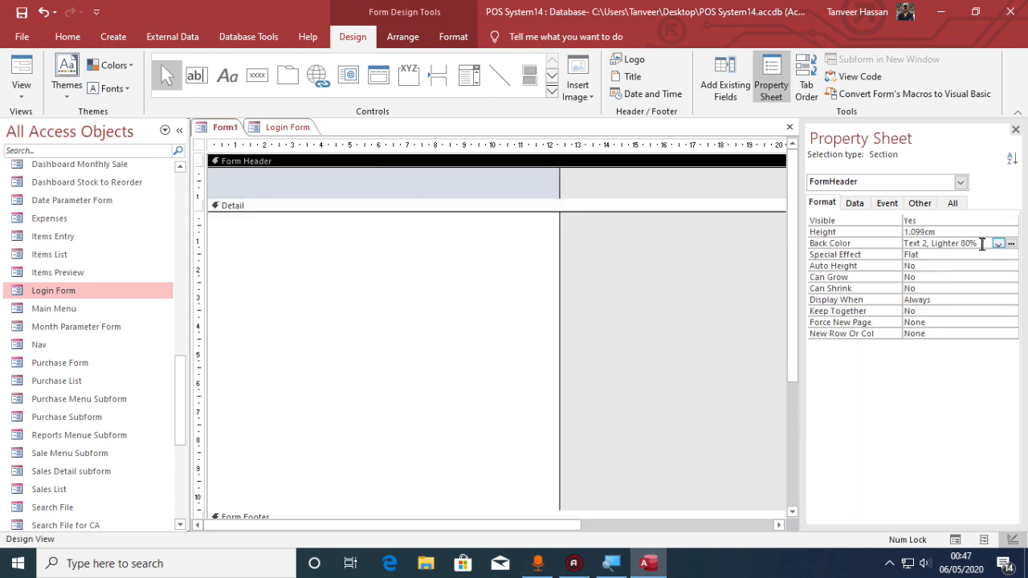
click(1010, 242)
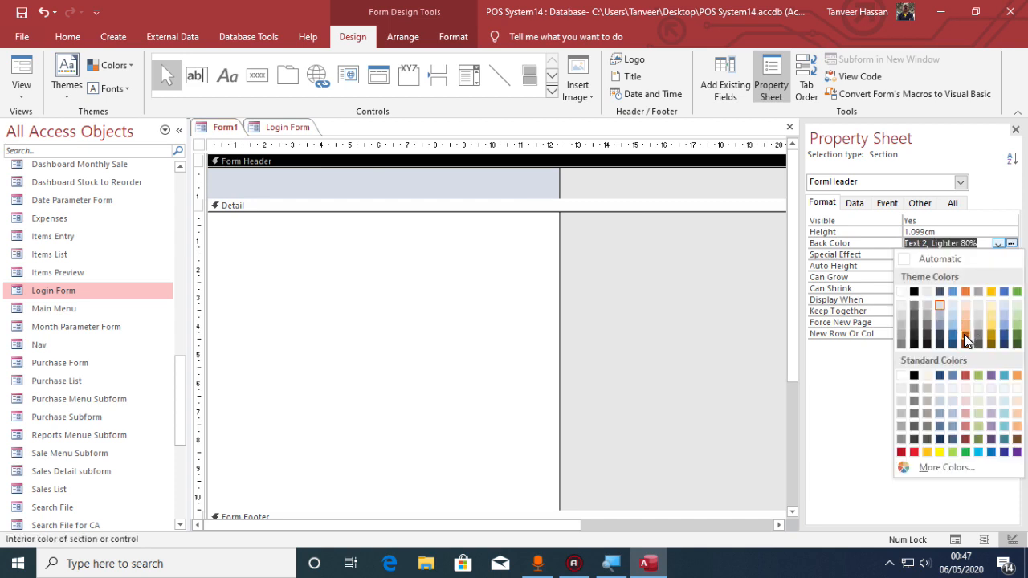
click(965, 344)
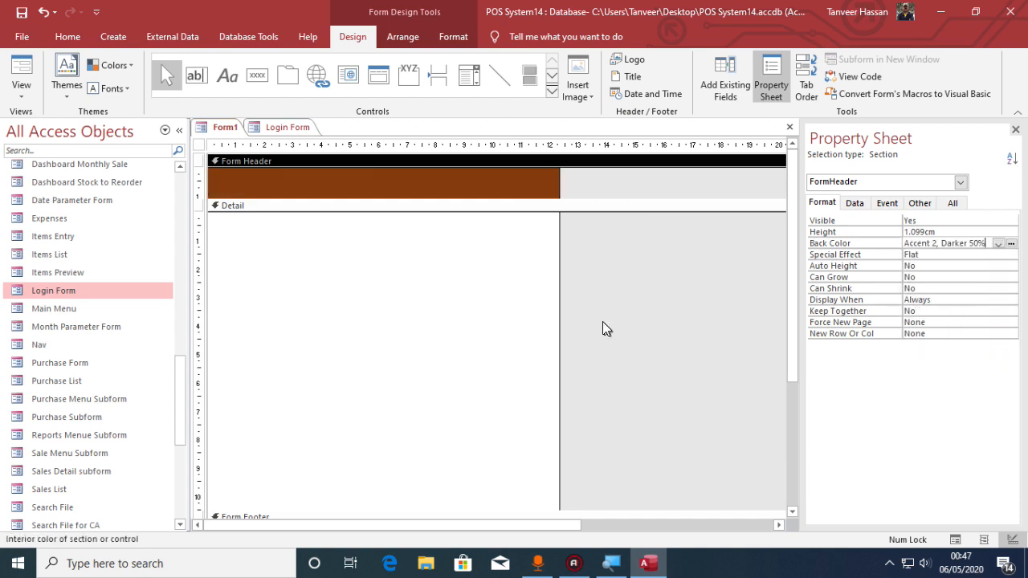
Step: Set the back color of Form1's Detail section to blue #5C83B4 and preview the form in Form View
click(326, 205)
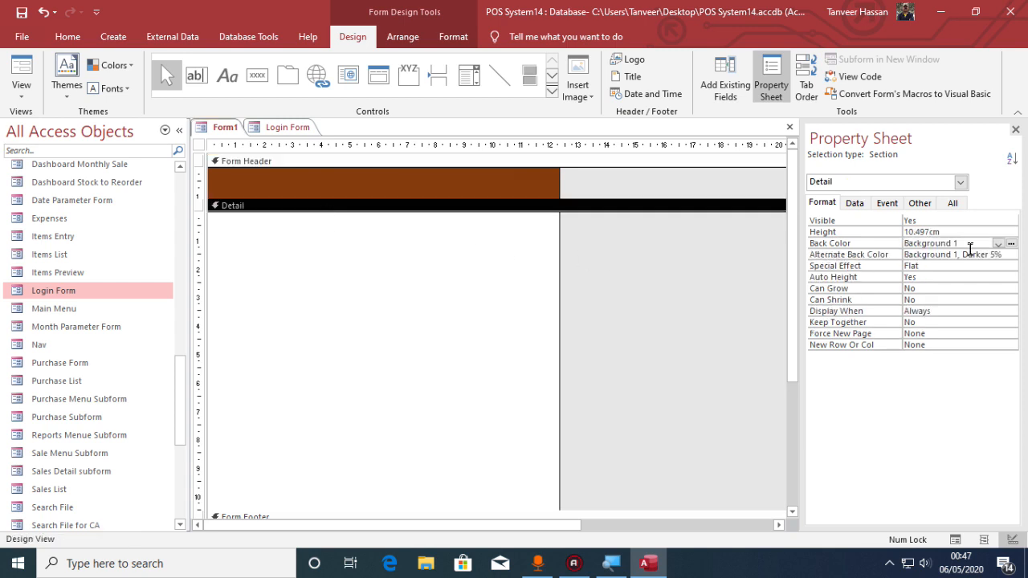
click(998, 243)
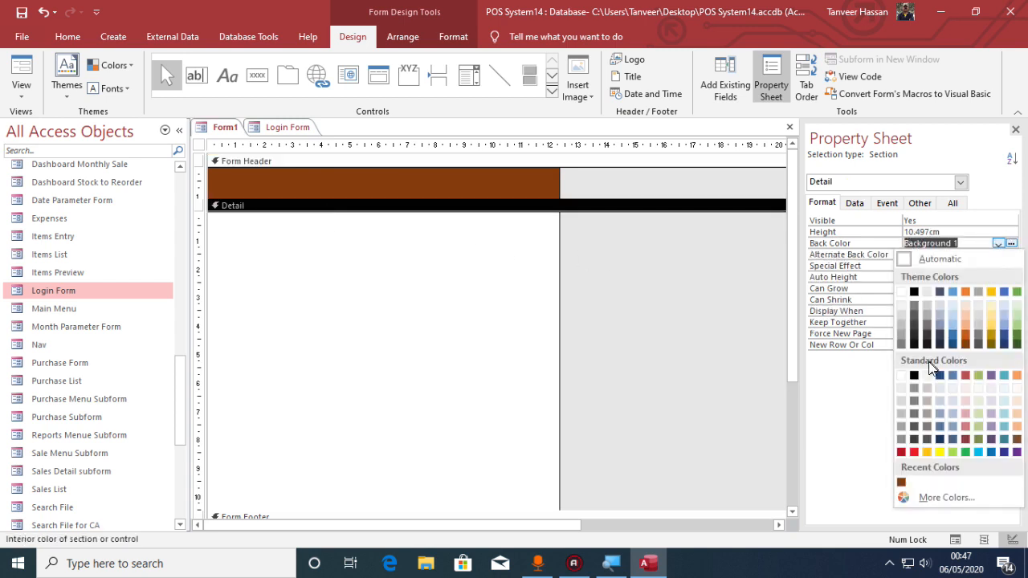
click(948, 374)
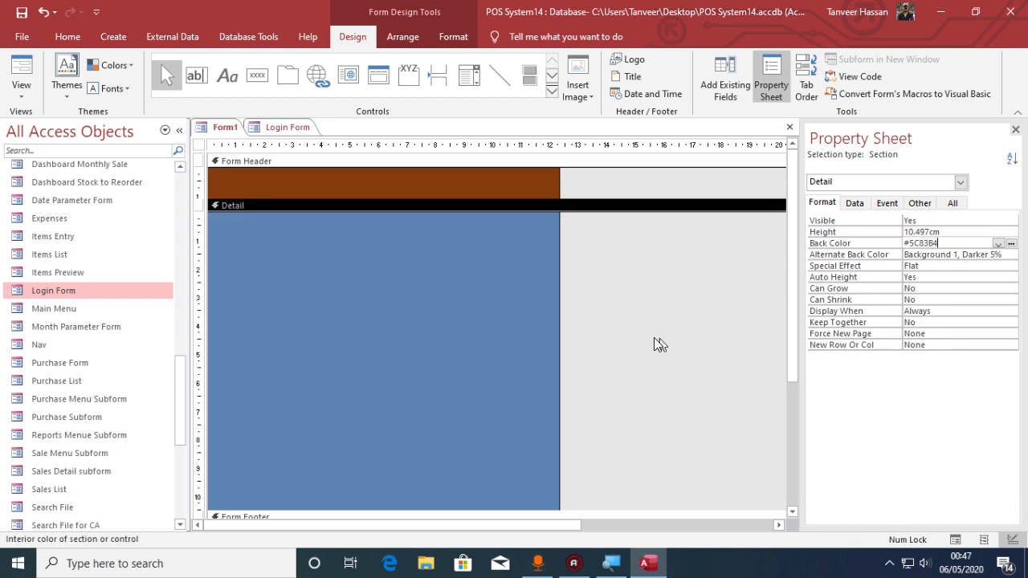
click(594, 302)
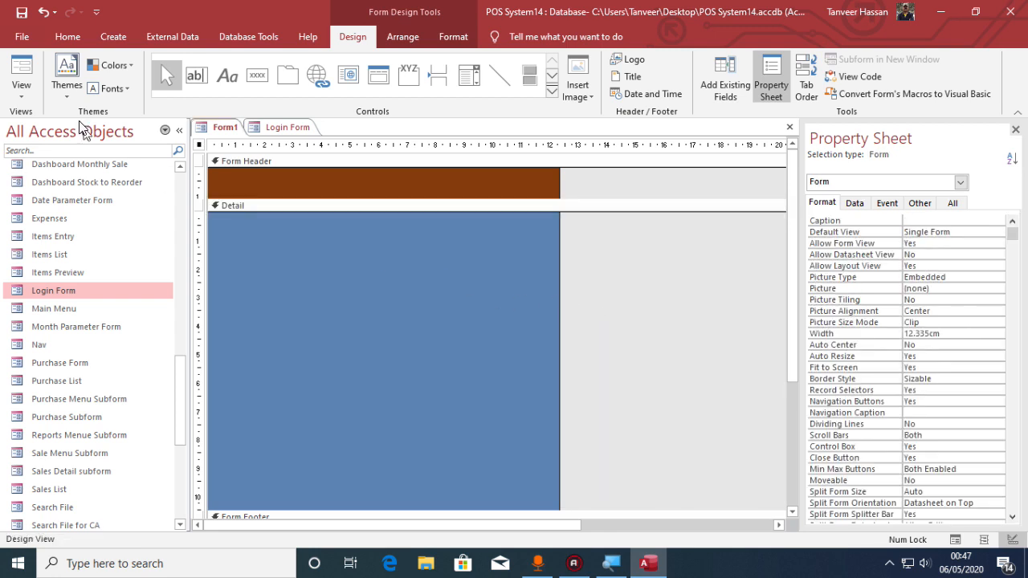
click(24, 73)
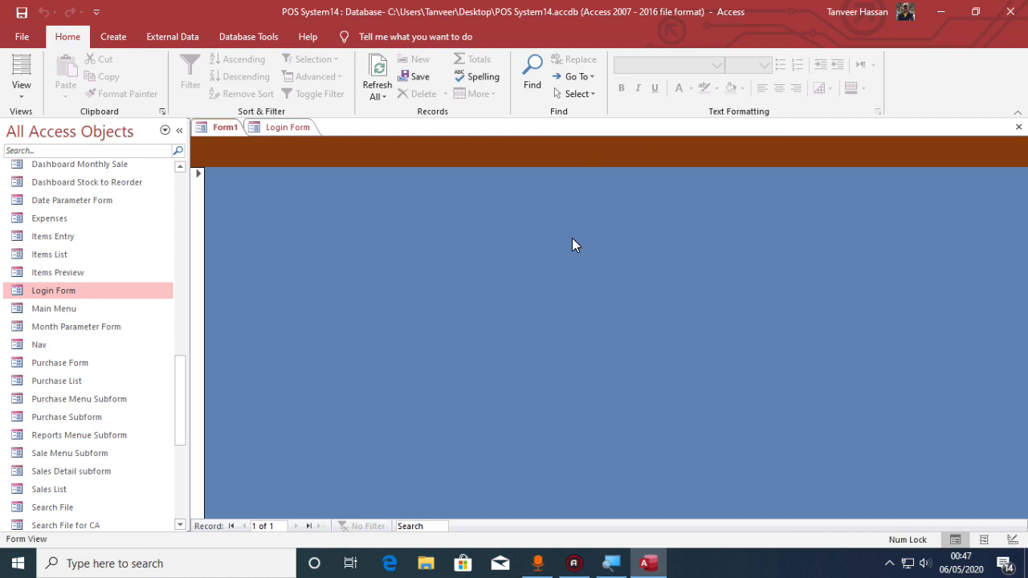
Step: Preview Login Form in Form View, move its window over Form1 for comparison, and return it to Design View
click(277, 129)
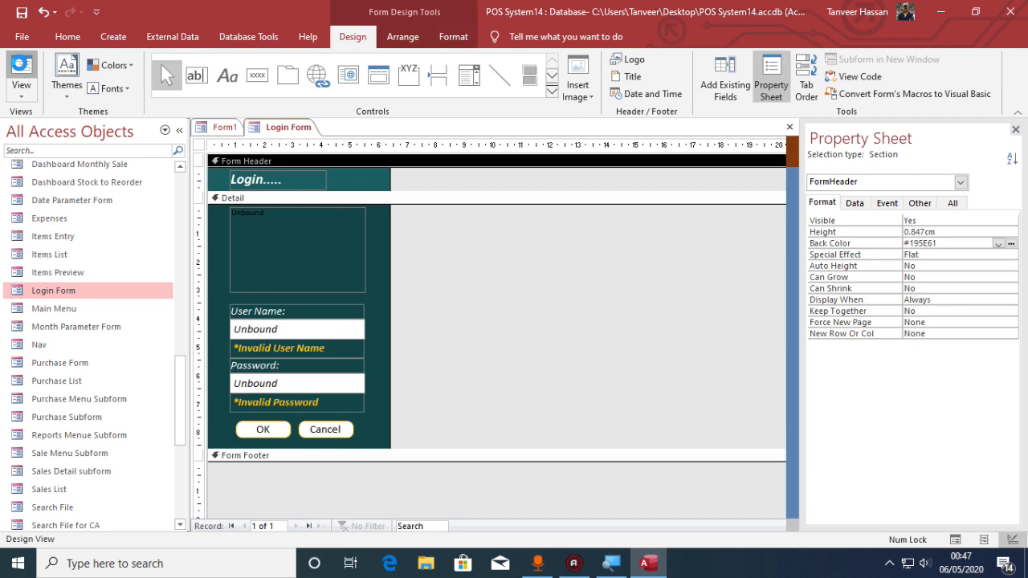
key(F5)
drag(287, 146, 591, 123)
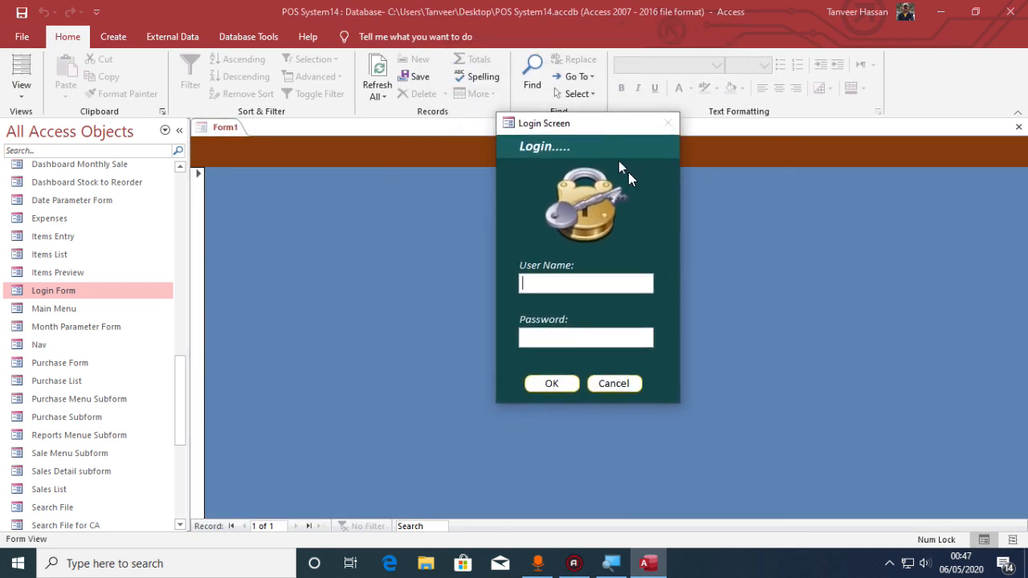
right_click(657, 218)
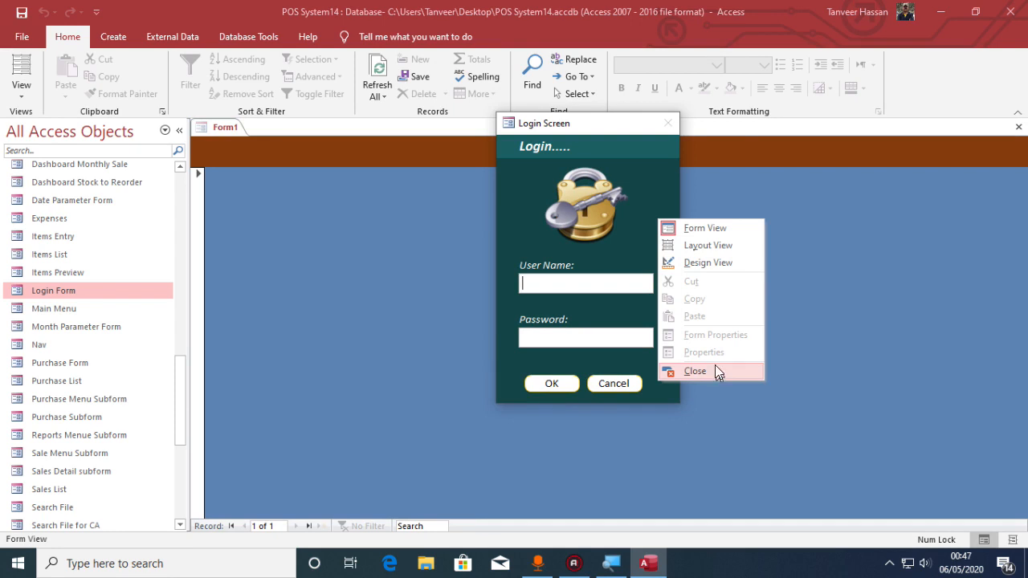
click(700, 263)
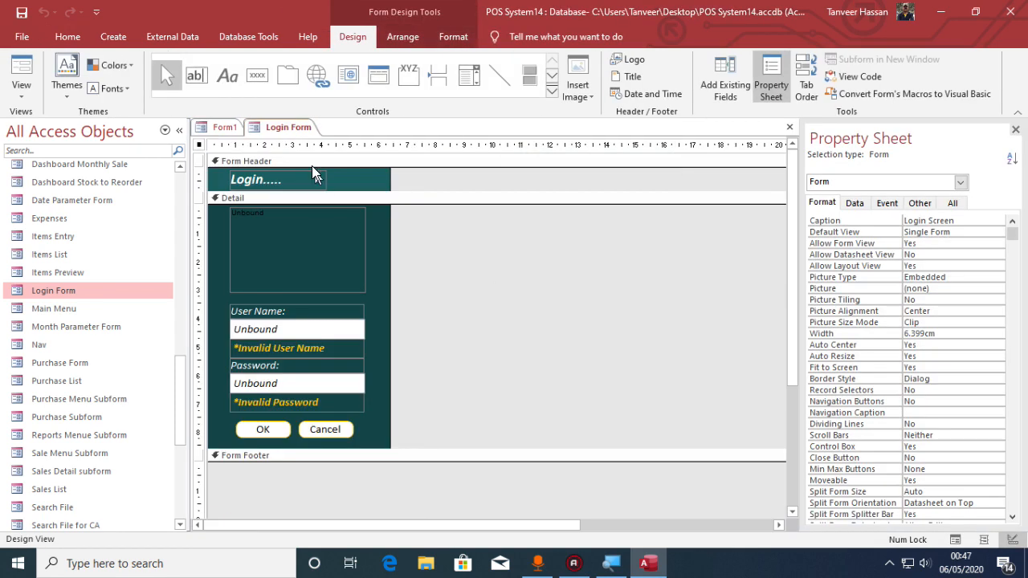
Step: Show Form1 in Form View and examine the record selector beside its Detail section
click(224, 127)
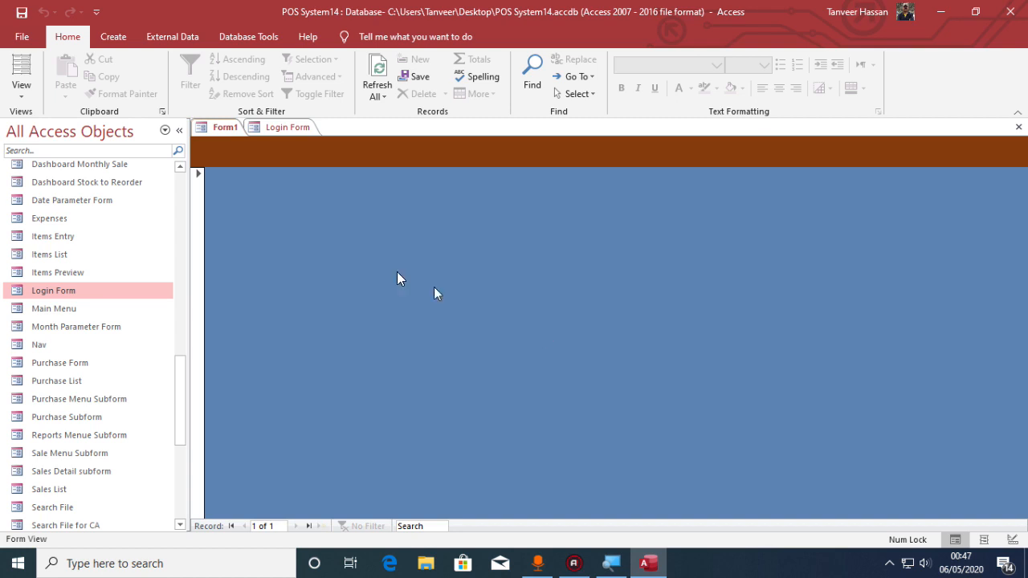
click(193, 241)
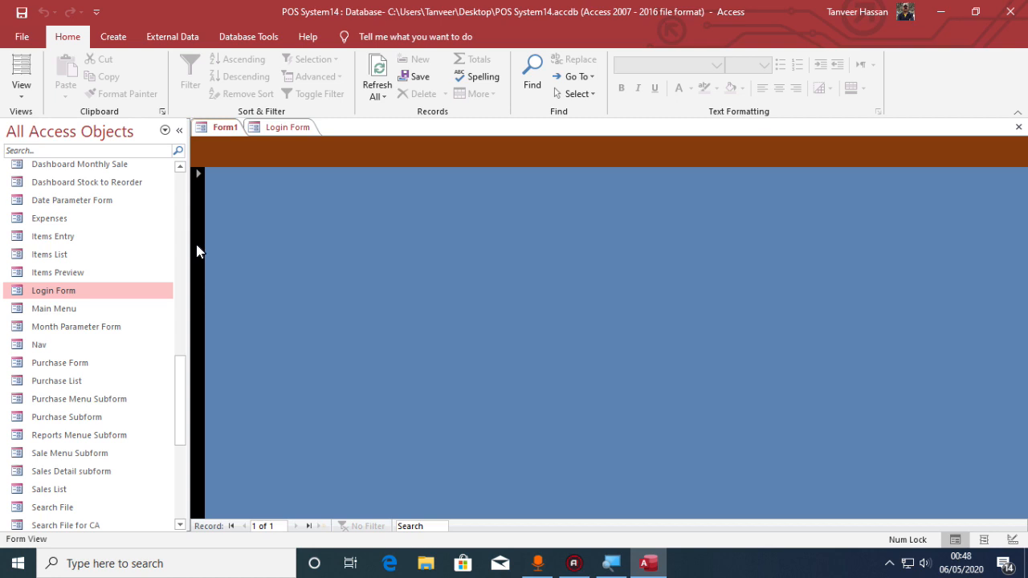
click(297, 235)
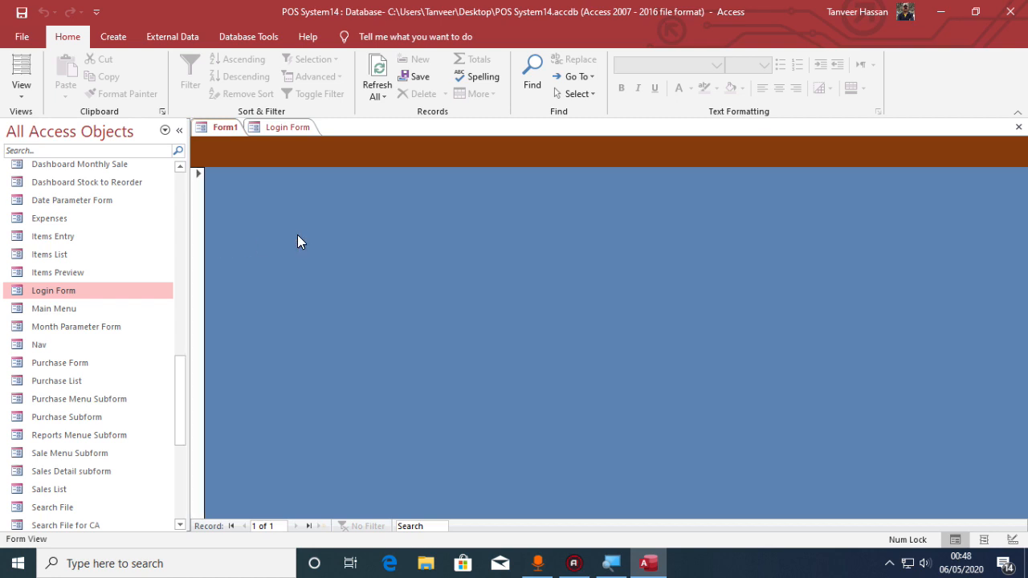
Step: Return Form1 to Design View and narrow the form to about 7.9 cm
right_click(464, 208)
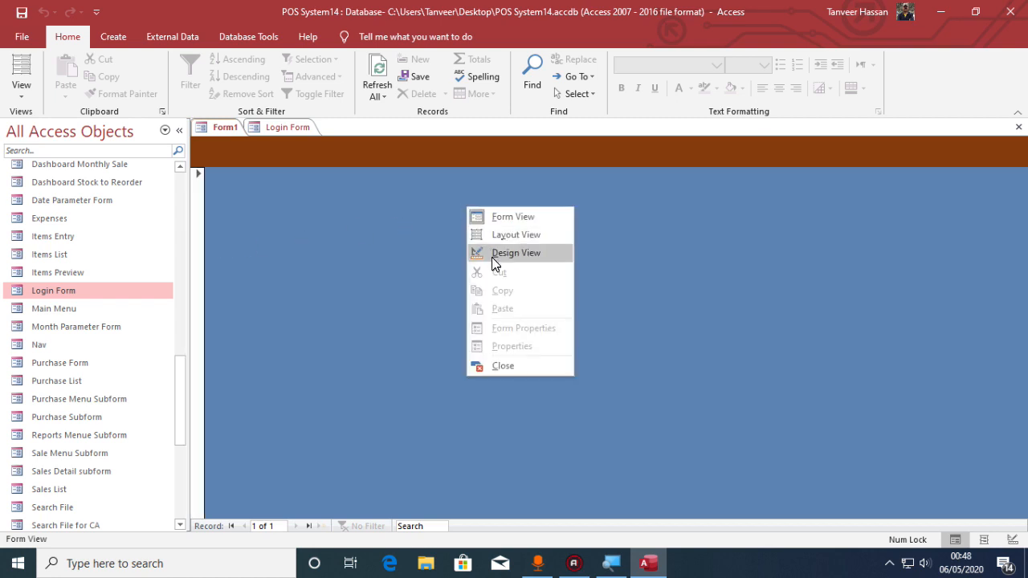
click(493, 253)
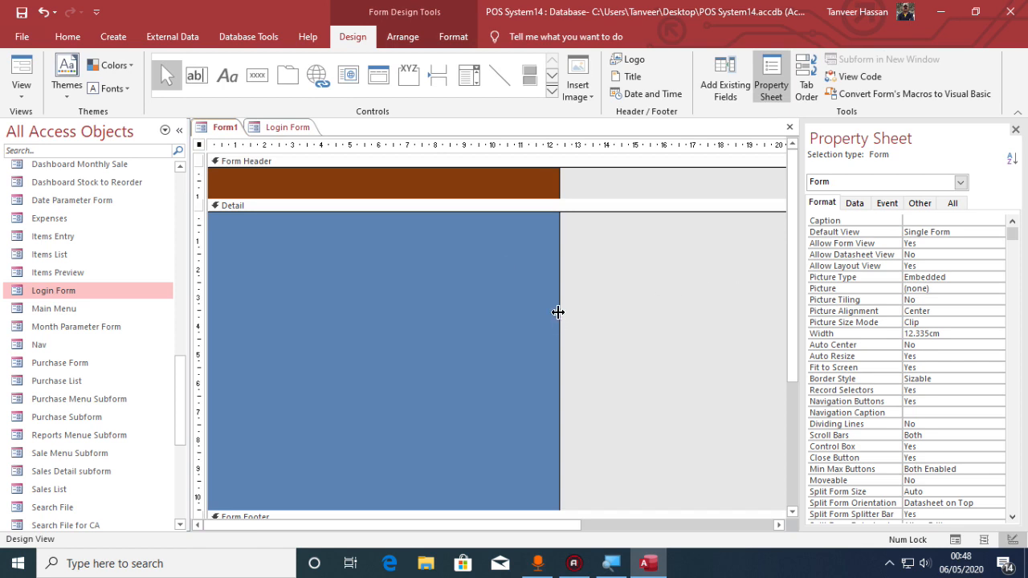
drag(559, 310, 433, 309)
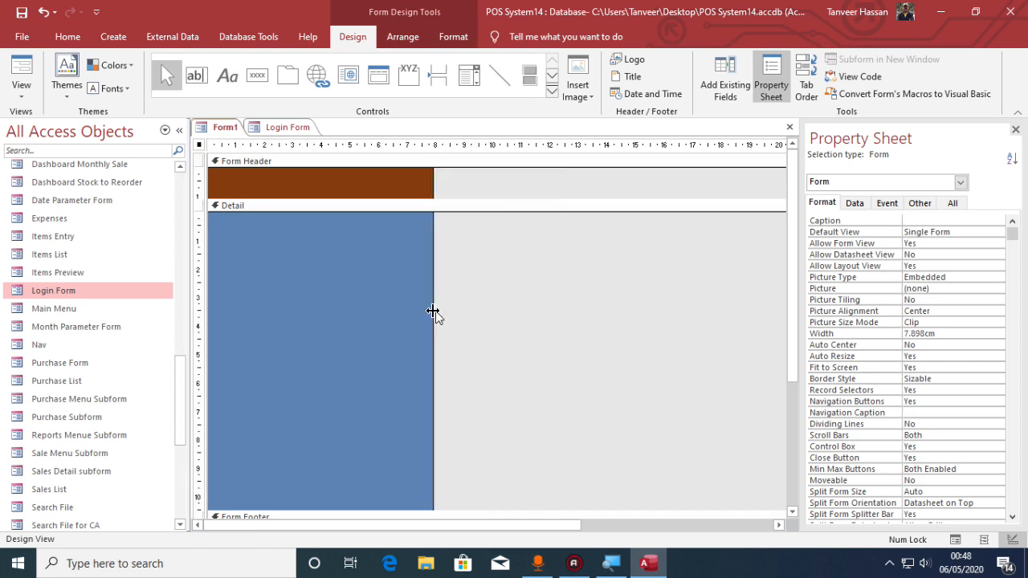
Step: Compare Form1's Pop Up and Modal properties with those of Login Form
click(858, 203)
click(919, 204)
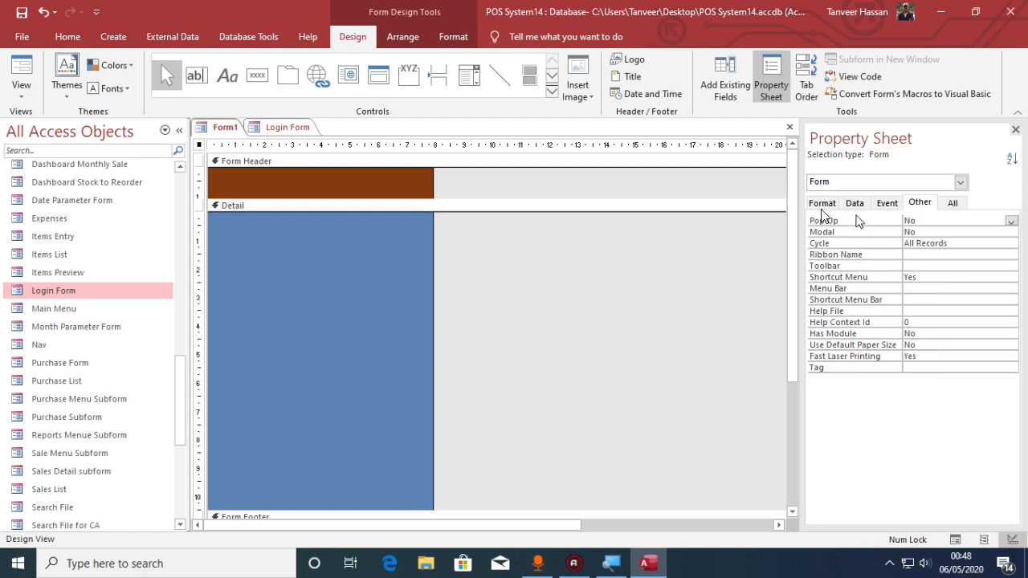
click(282, 129)
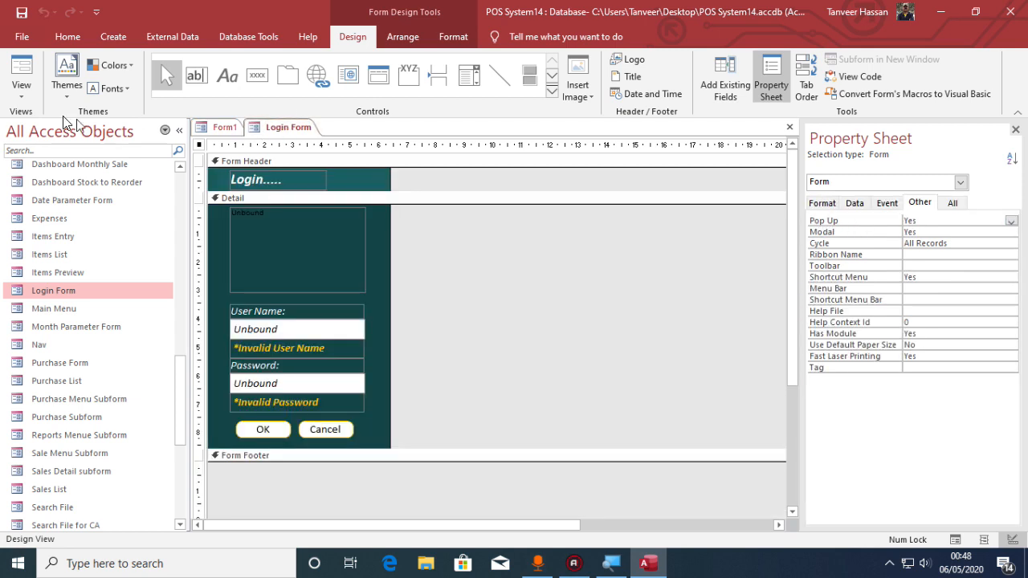
Step: Preview Login Form as a pop-up in Form View, move its window clear of the navigation list, and return it to Design View
click(24, 71)
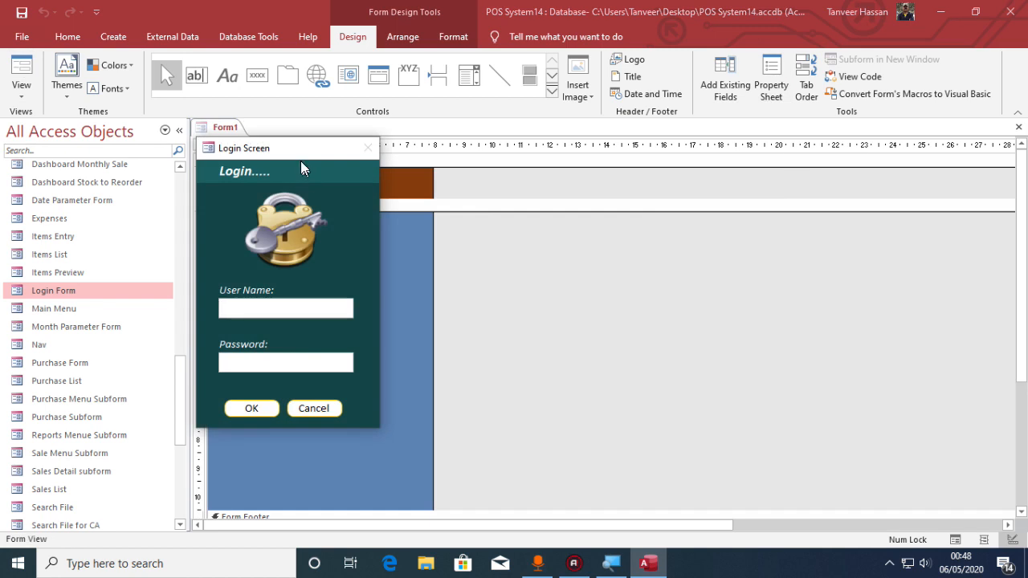
drag(303, 150, 611, 136)
right_click(678, 225)
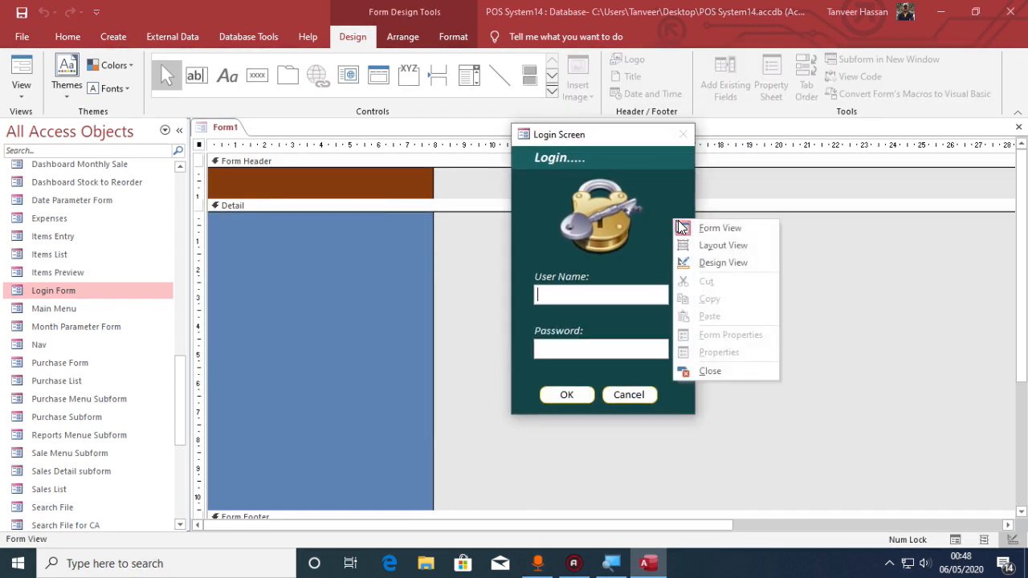
click(701, 263)
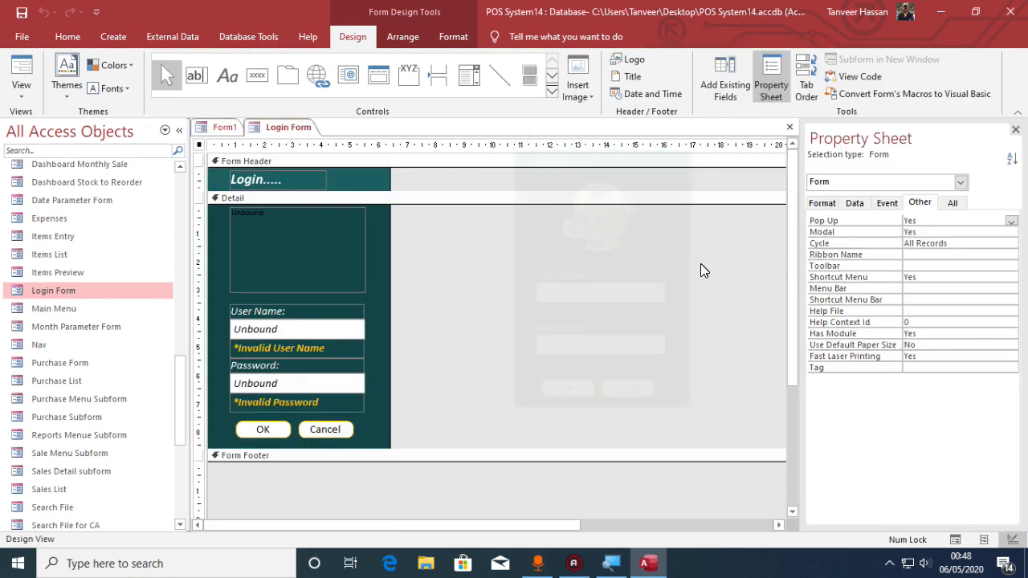
Step: Set Form1's Pop Up property to Yes
click(224, 128)
click(1010, 222)
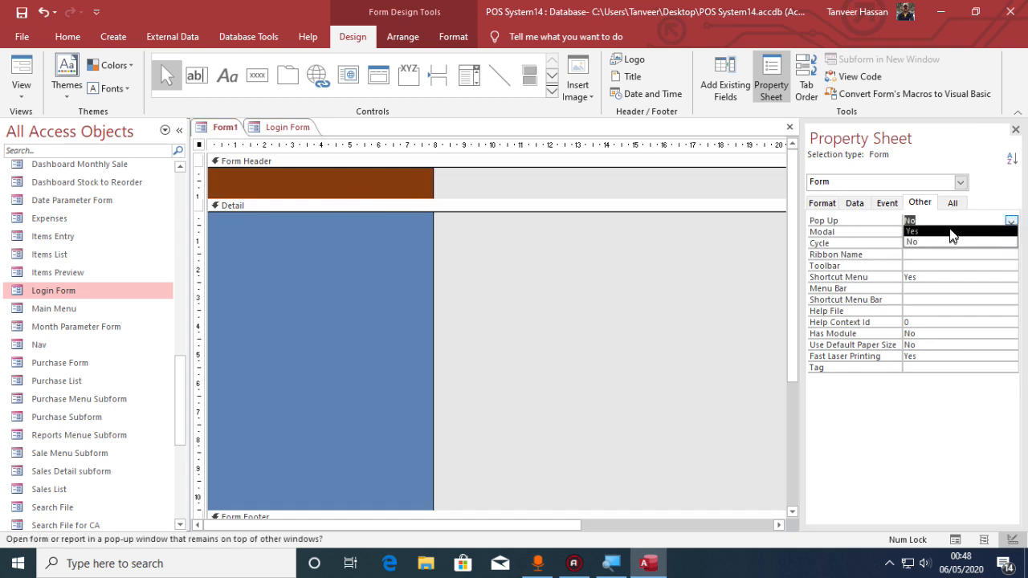
click(1014, 223)
click(1015, 224)
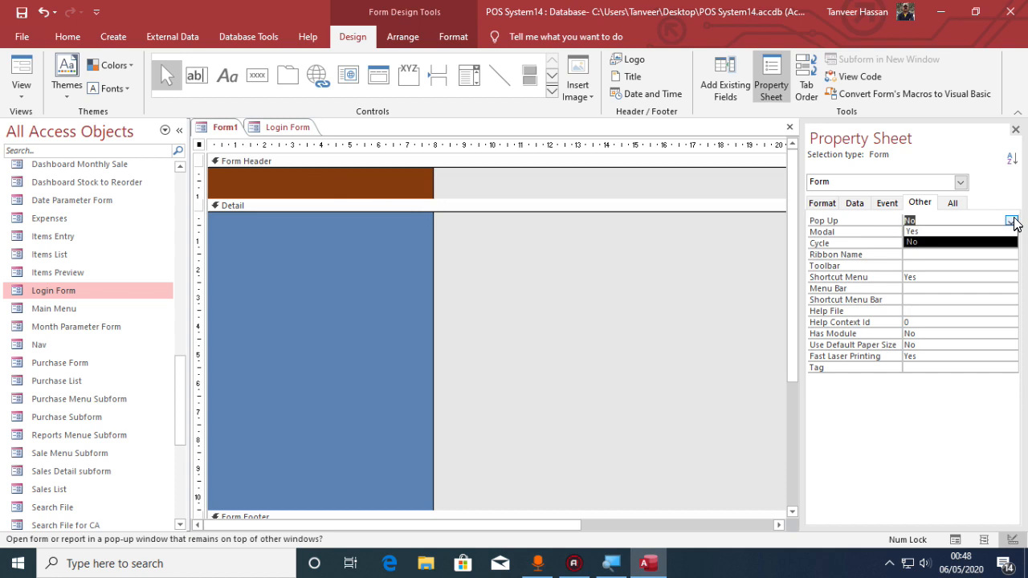
click(1013, 224)
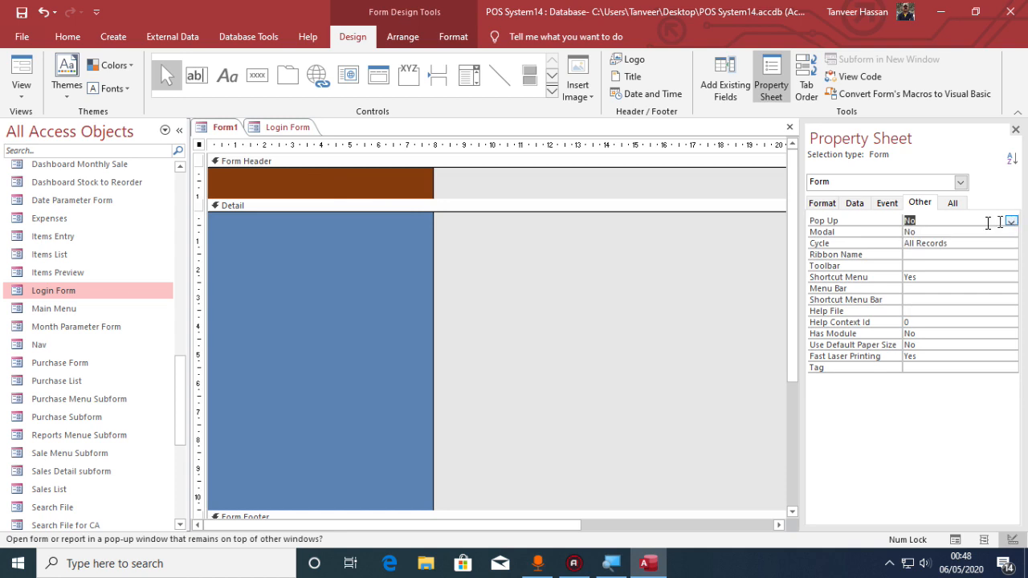
double_click(933, 222)
Step: Preview Form1 as a pop-up window beside Login Form and return it to Design View
click(21, 72)
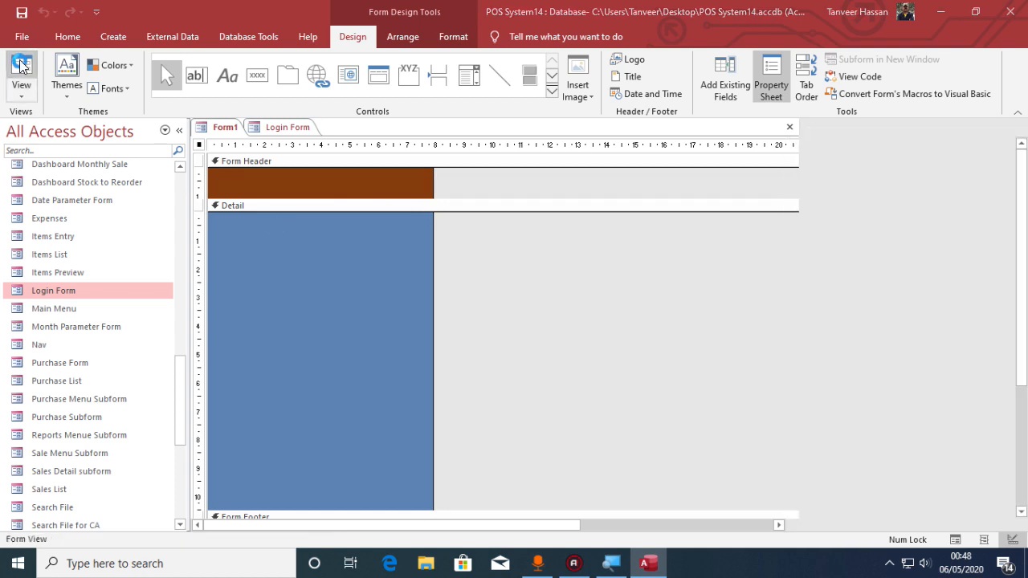
drag(265, 149, 526, 116)
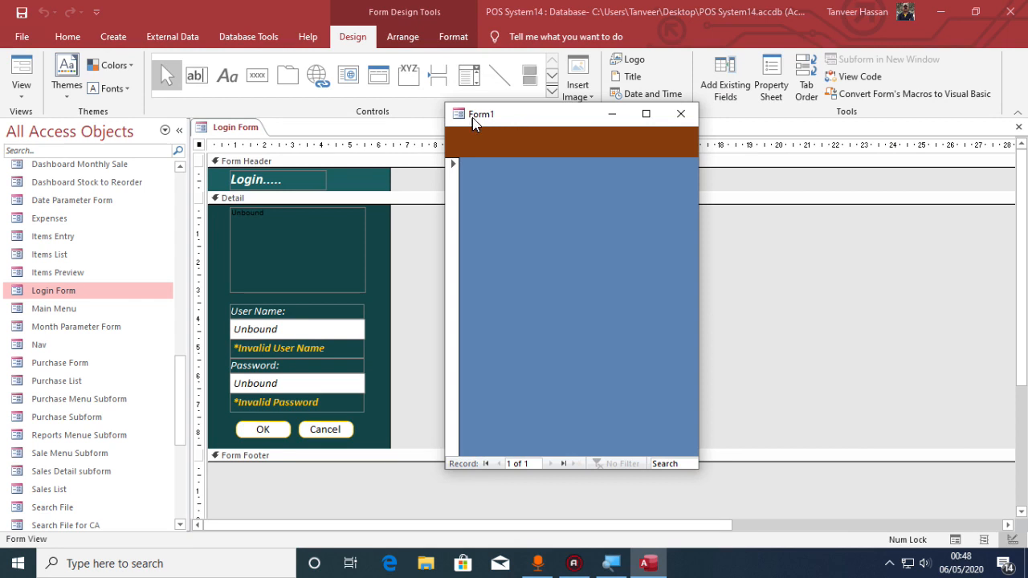
right_click(566, 206)
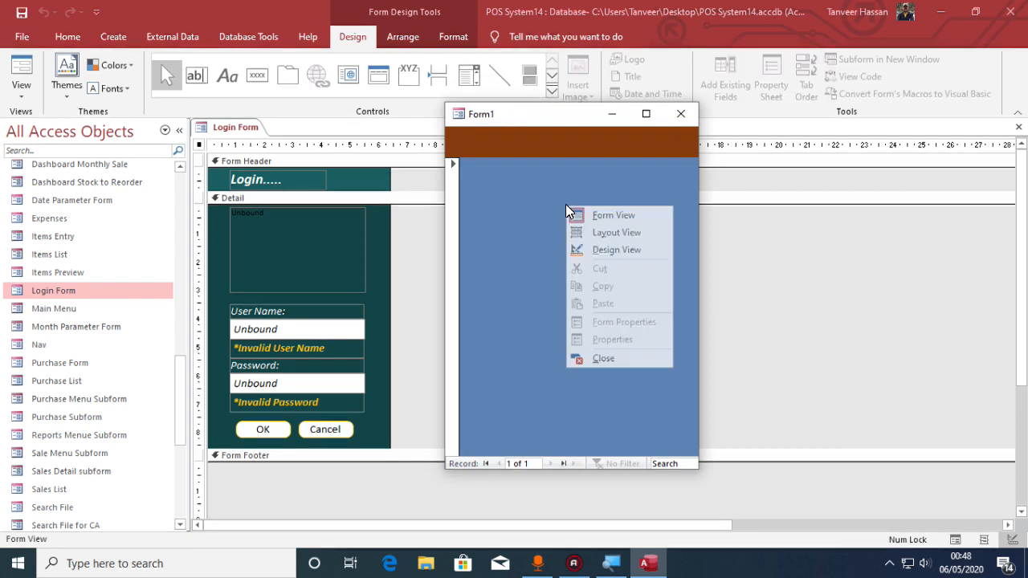
click(598, 248)
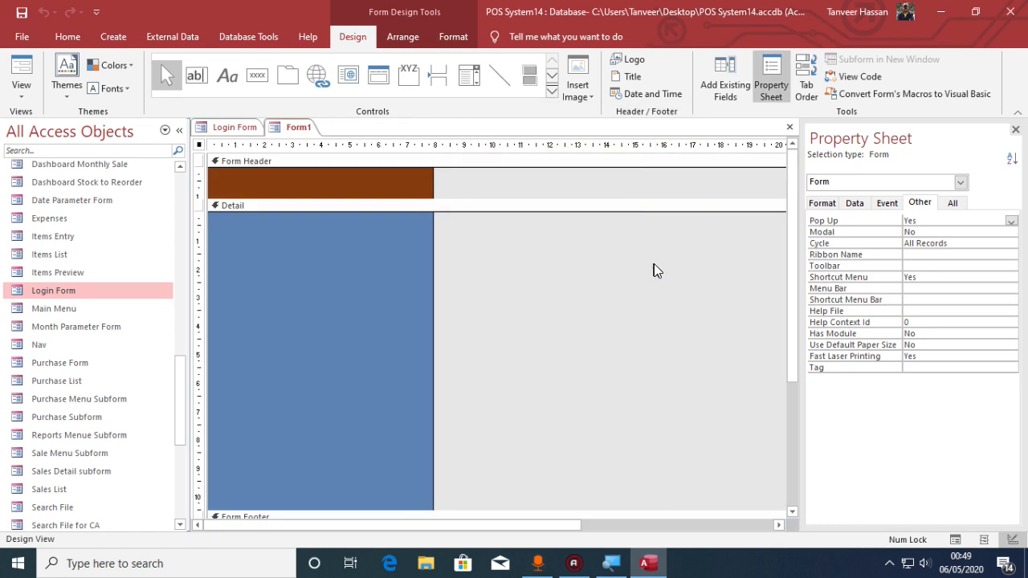
Step: Set the caption of Form1 to "My Fist Form", making sure the whole form is selected rather than a section
click(822, 204)
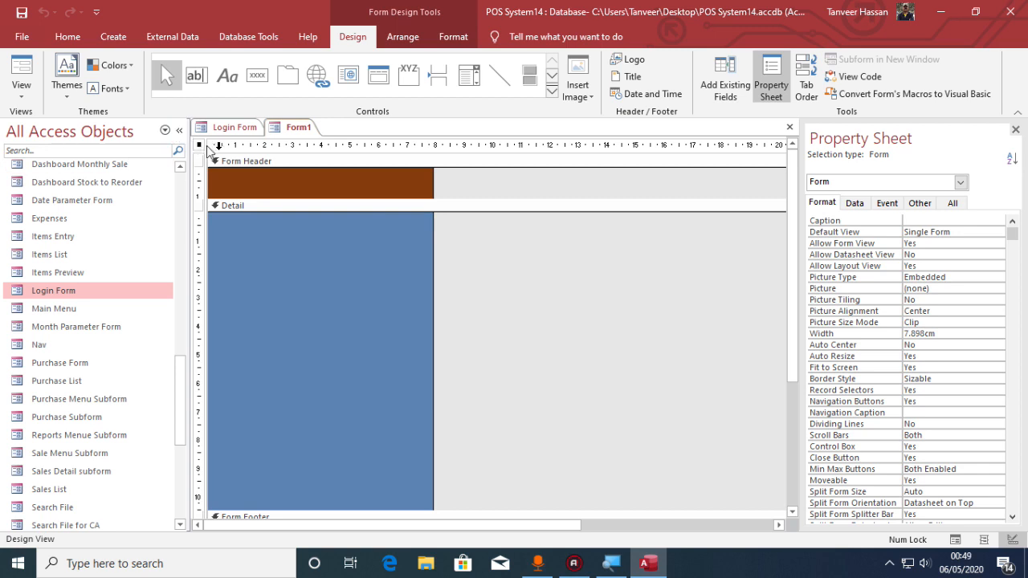
click(273, 157)
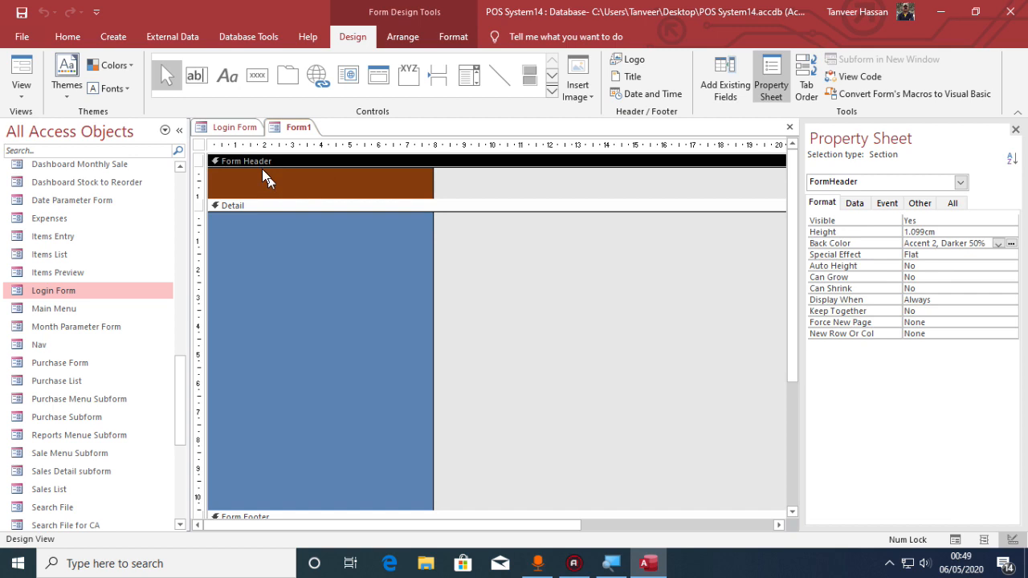
click(323, 204)
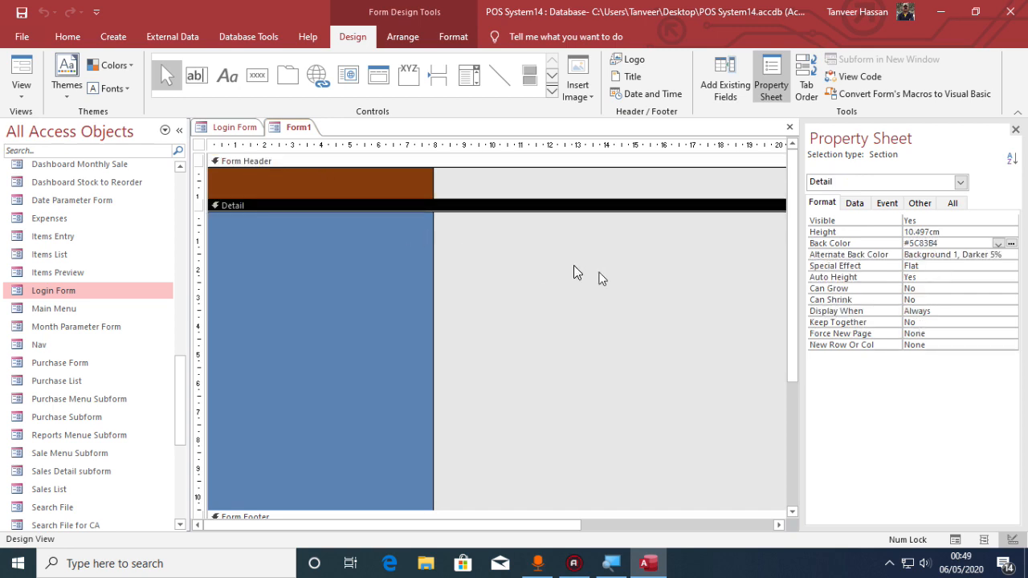
click(198, 146)
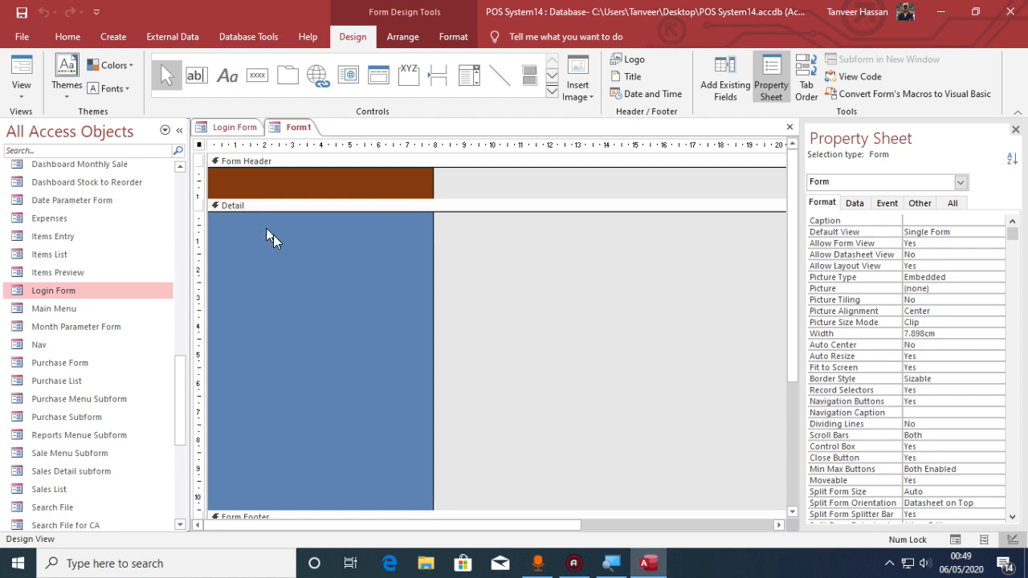
click(919, 223)
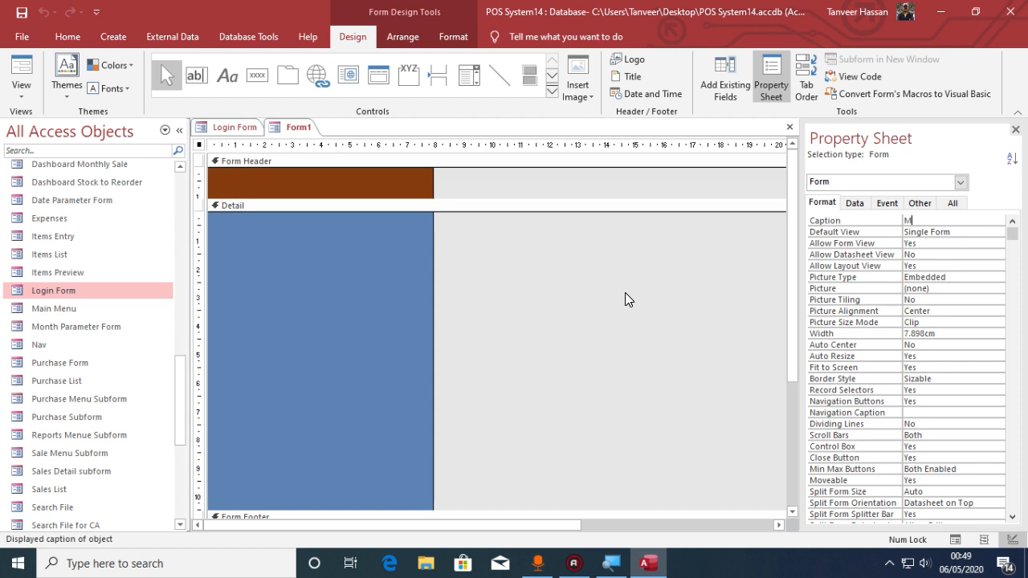
text(My Fist Form)
key(Return)
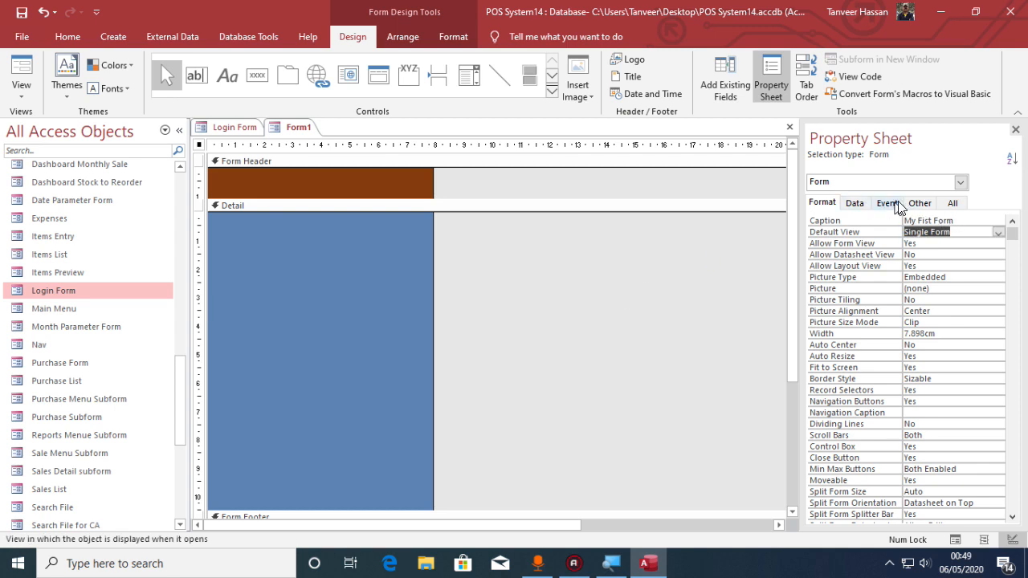
Step: Show Form1 in Form View and test selecting Login Form's header and Detail sections while the pop-up stays open
click(920, 203)
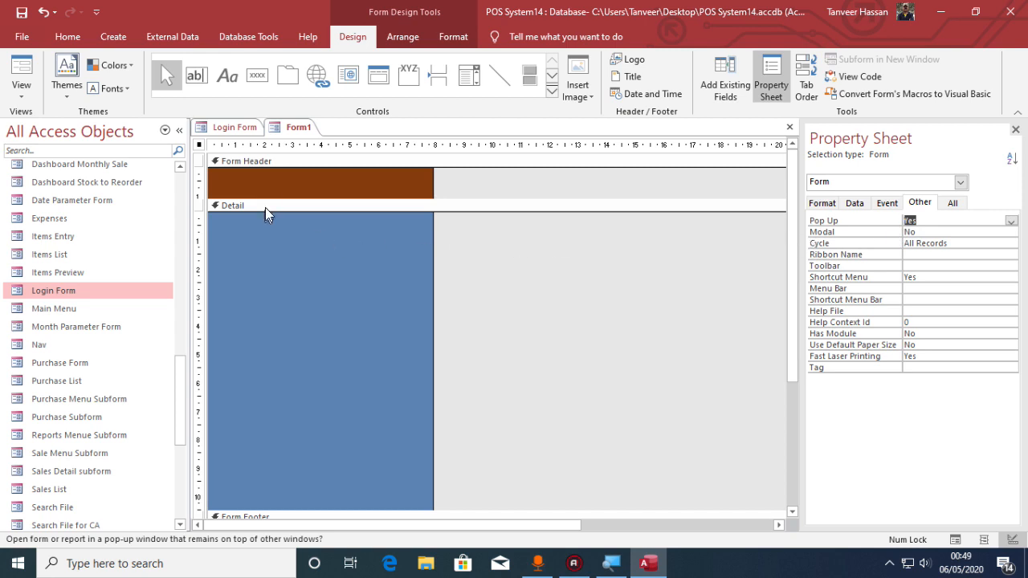
click(21, 73)
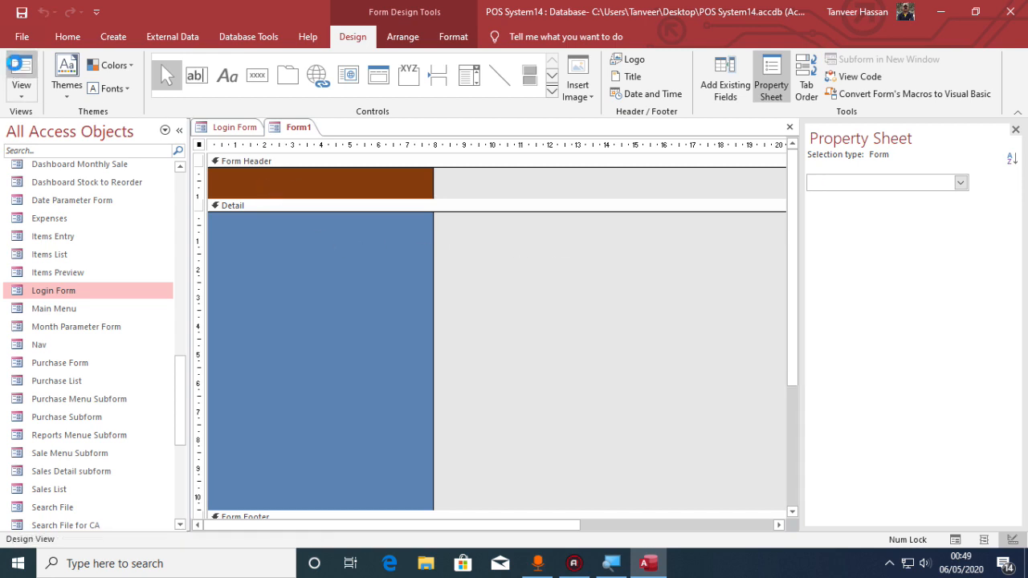
drag(300, 149, 569, 120)
click(307, 218)
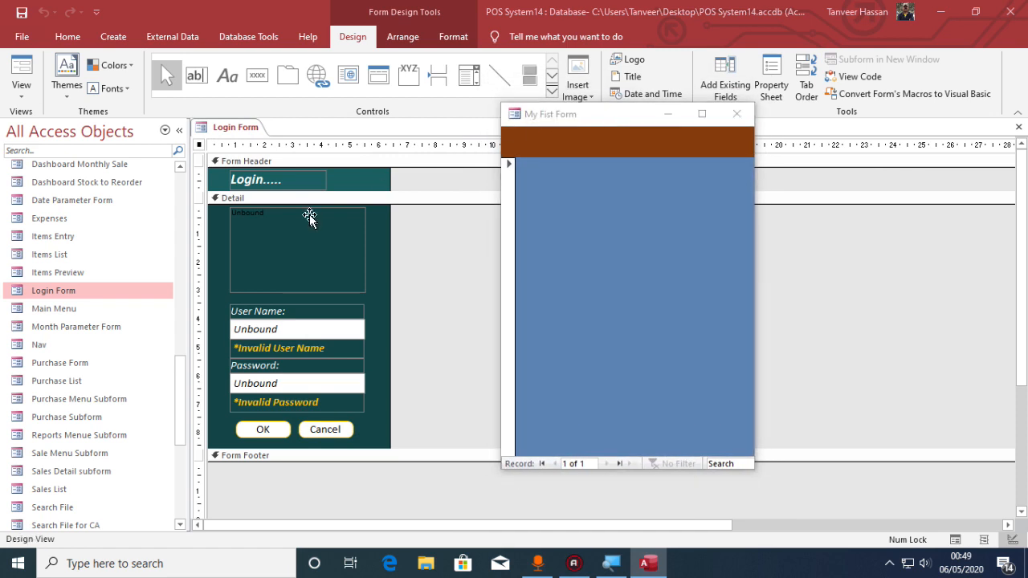
click(298, 159)
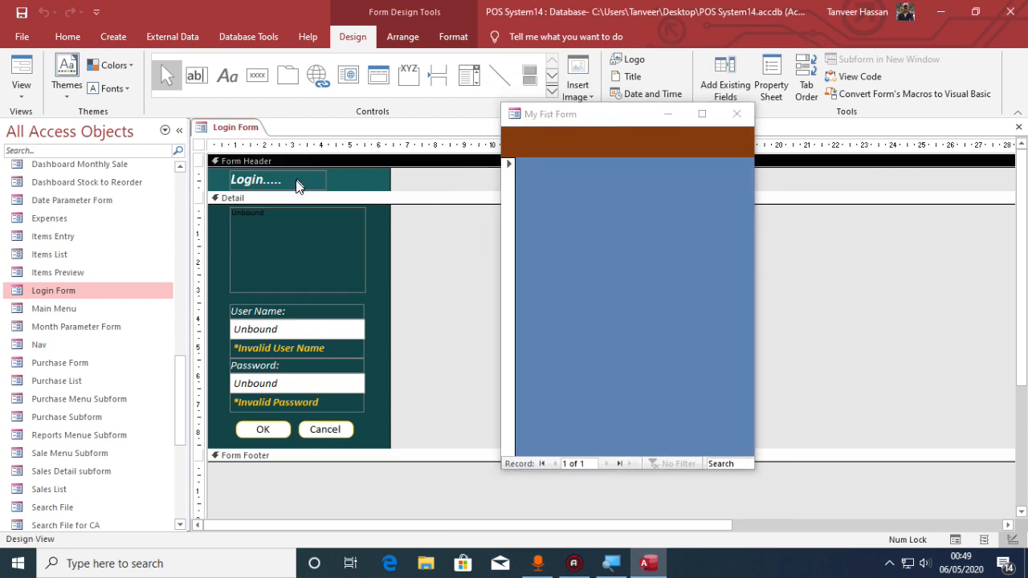
click(290, 184)
click(289, 199)
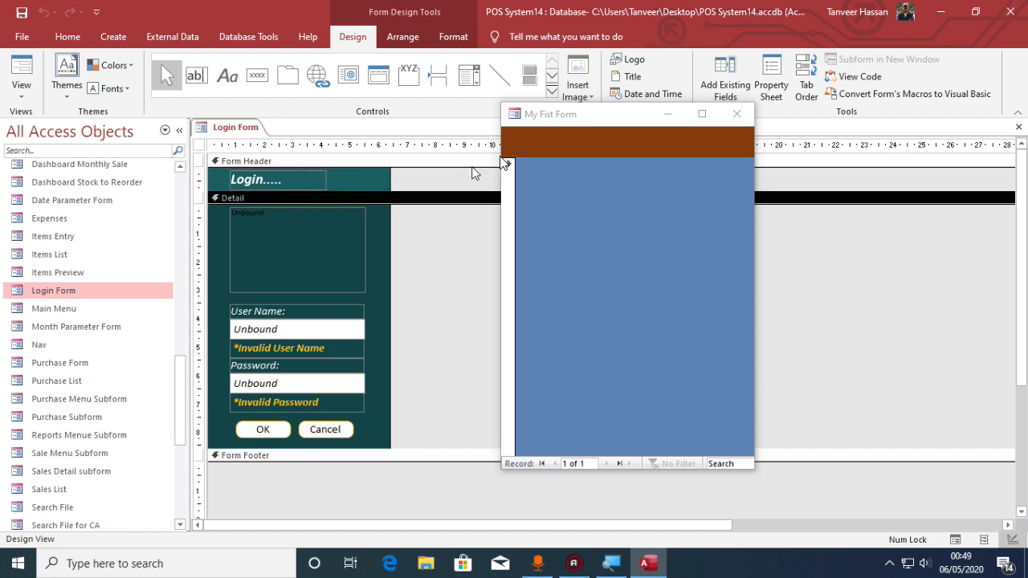
drag(614, 122, 684, 118)
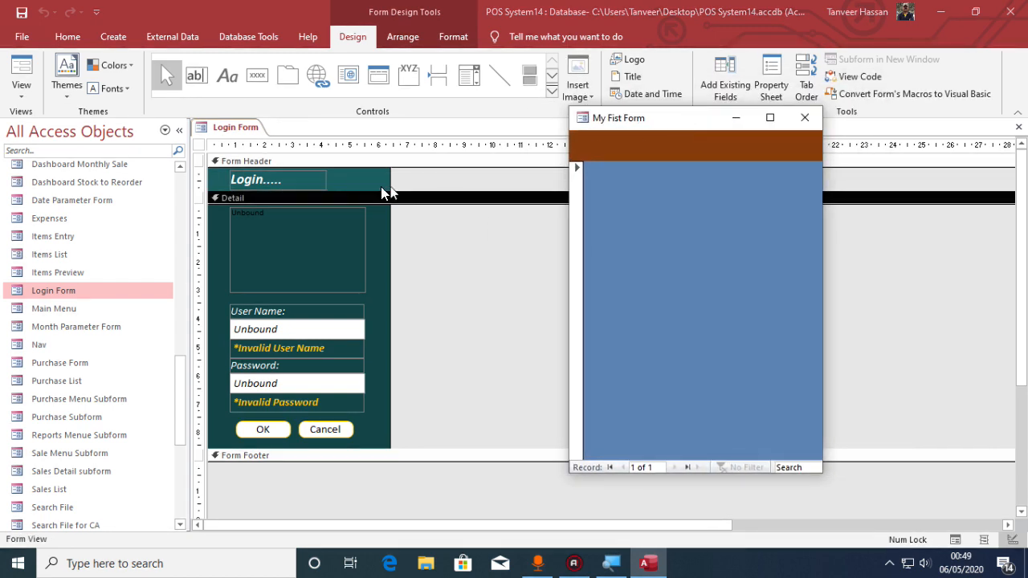
click(398, 206)
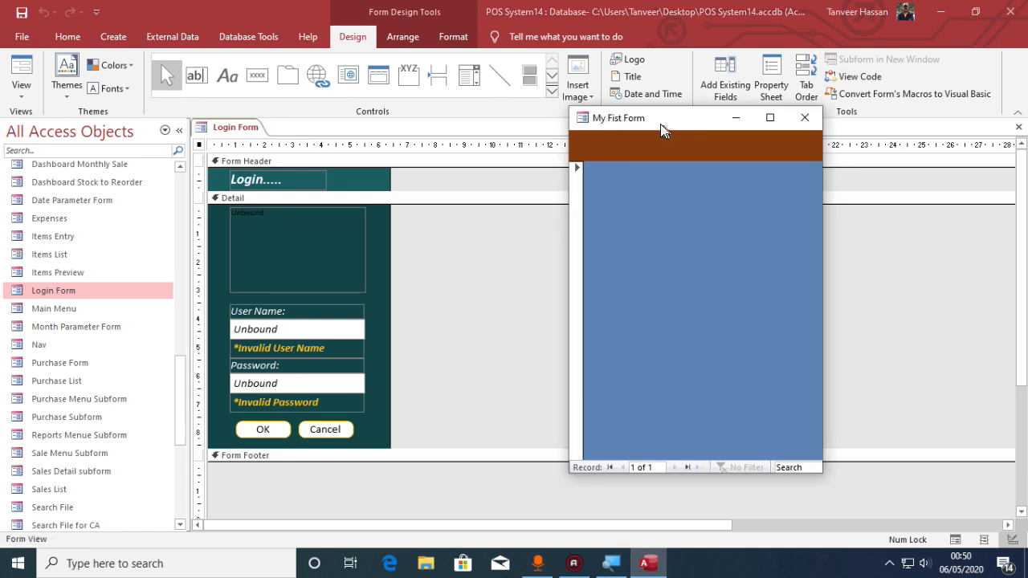
Step: Move the non-modal Form1 pop-up closer to Login Form and return it to Design View
drag(660, 124, 508, 126)
right_click(525, 180)
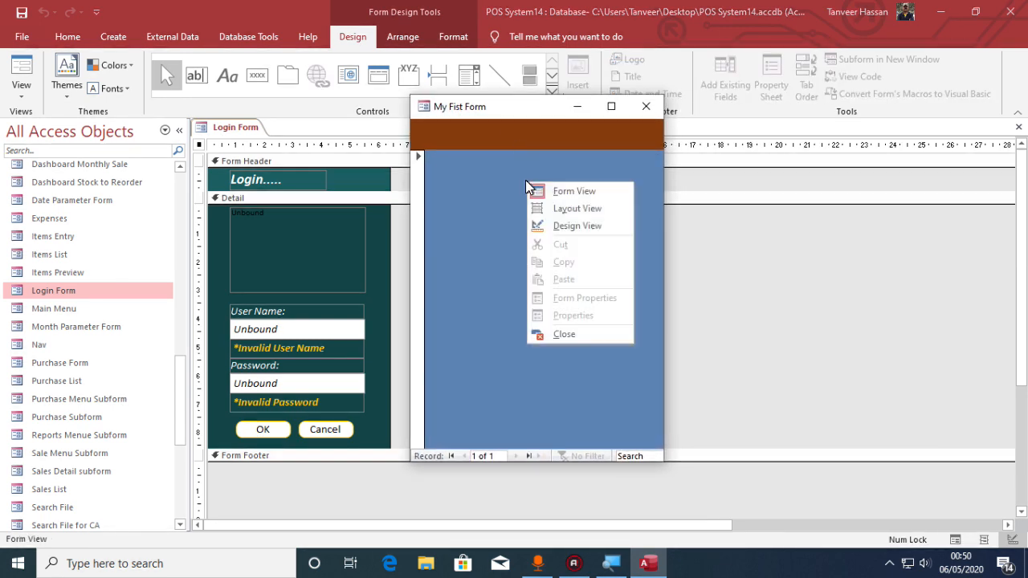
click(556, 226)
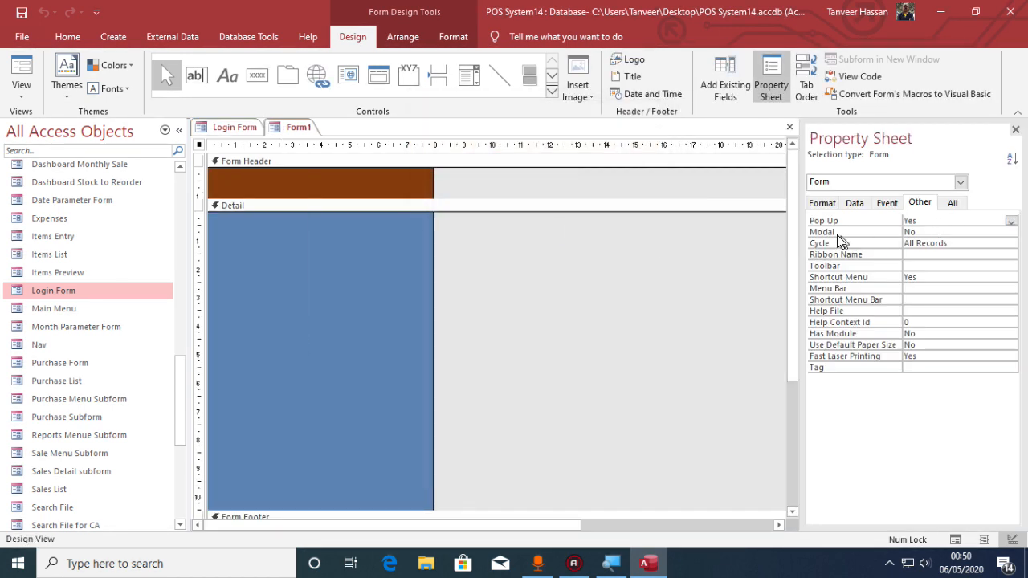
Step: Set Form1's Modal property to Yes and show the form in Form View
click(937, 233)
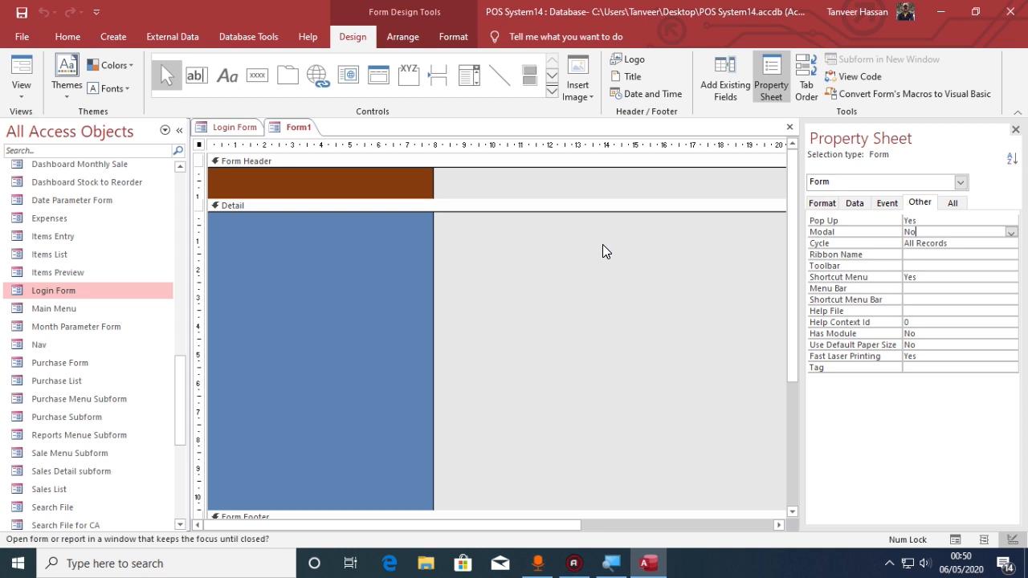
double_click(940, 228)
click(21, 68)
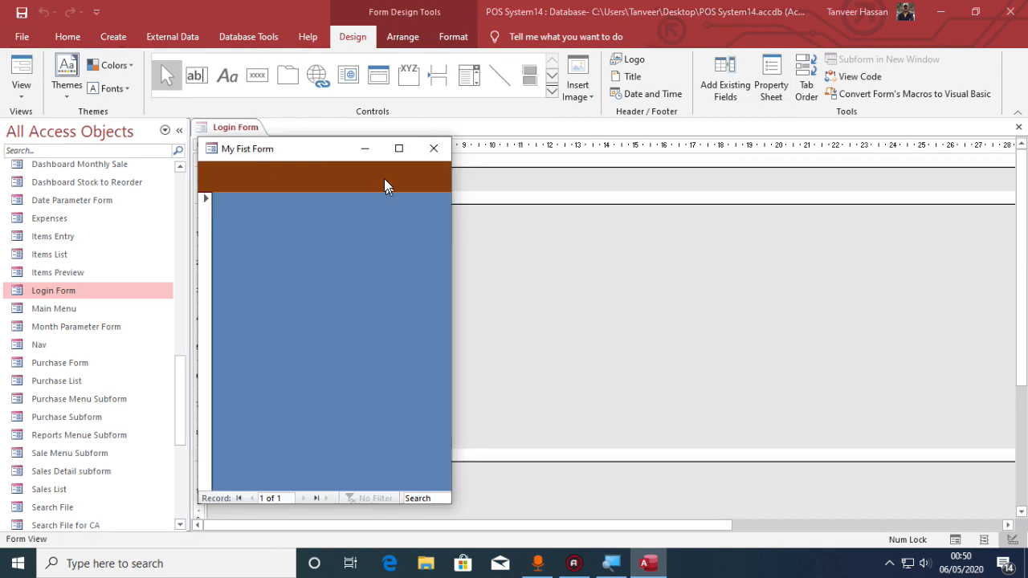
Step: Test selecting Login Form and the design commands while the modal Form1 window is open, and return Form1 to Design View
drag(315, 155, 629, 74)
click(277, 298)
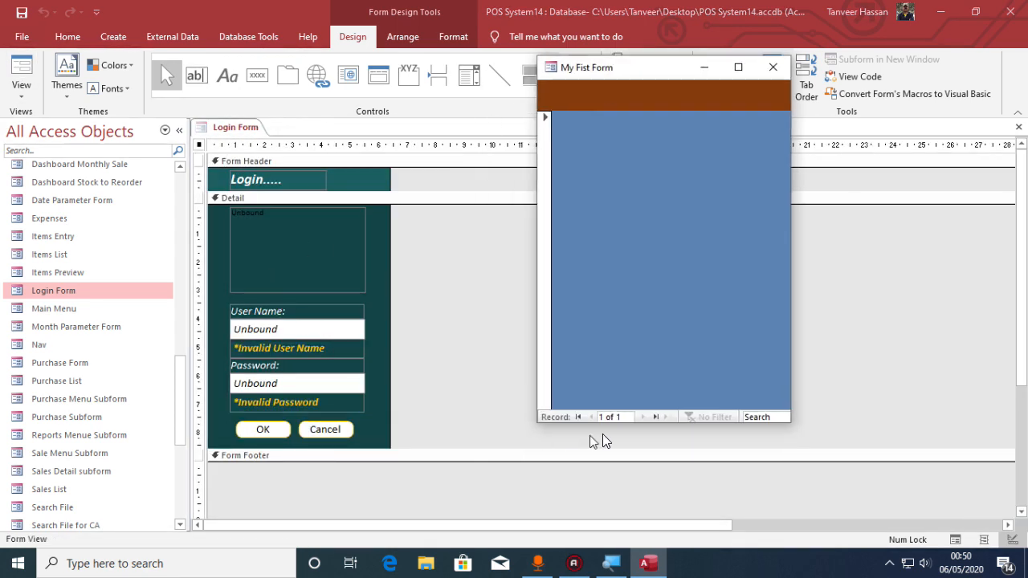
click(395, 233)
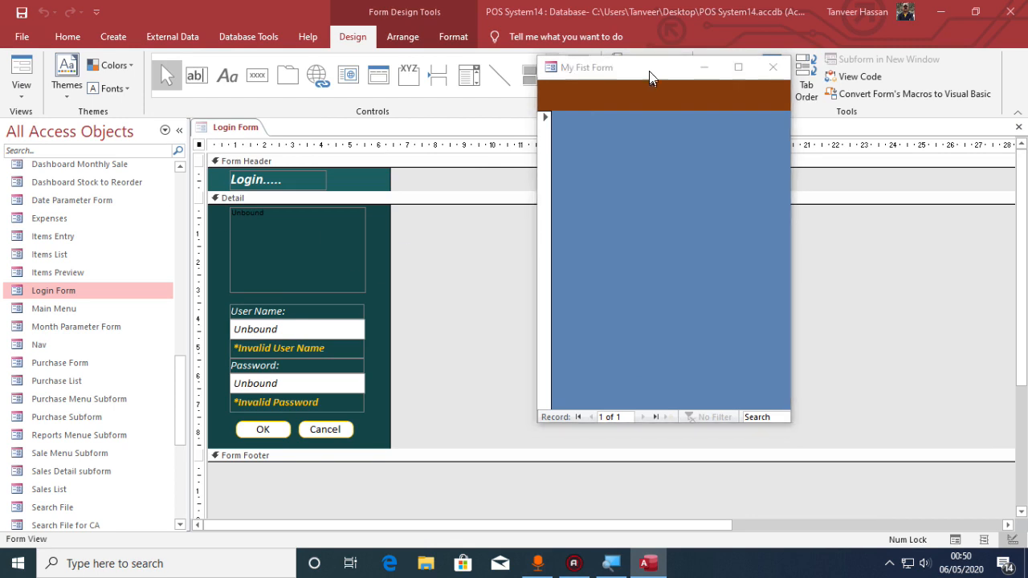
drag(650, 74, 577, 157)
click(798, 162)
click(765, 76)
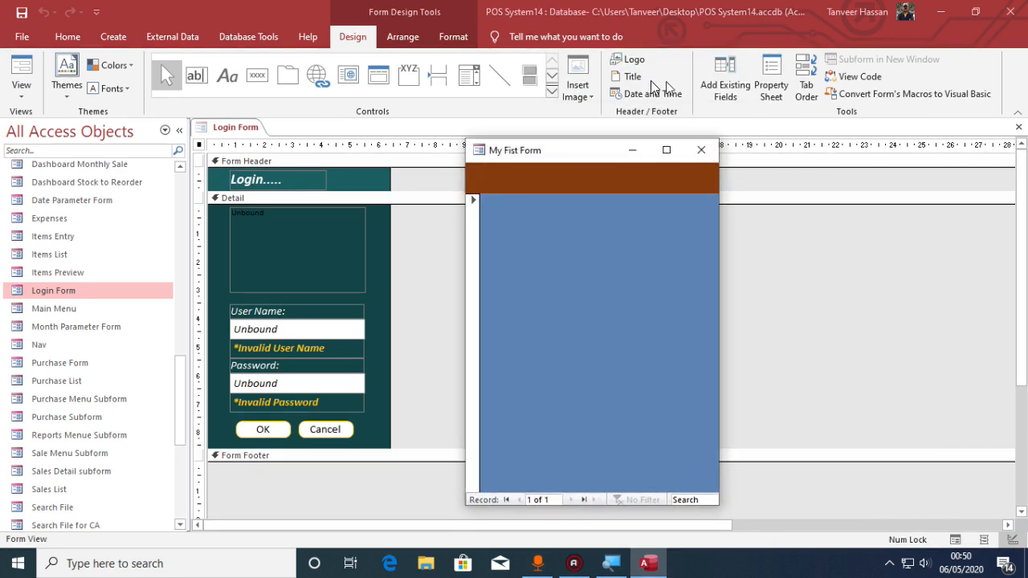
click(481, 85)
drag(512, 150, 504, 122)
right_click(575, 218)
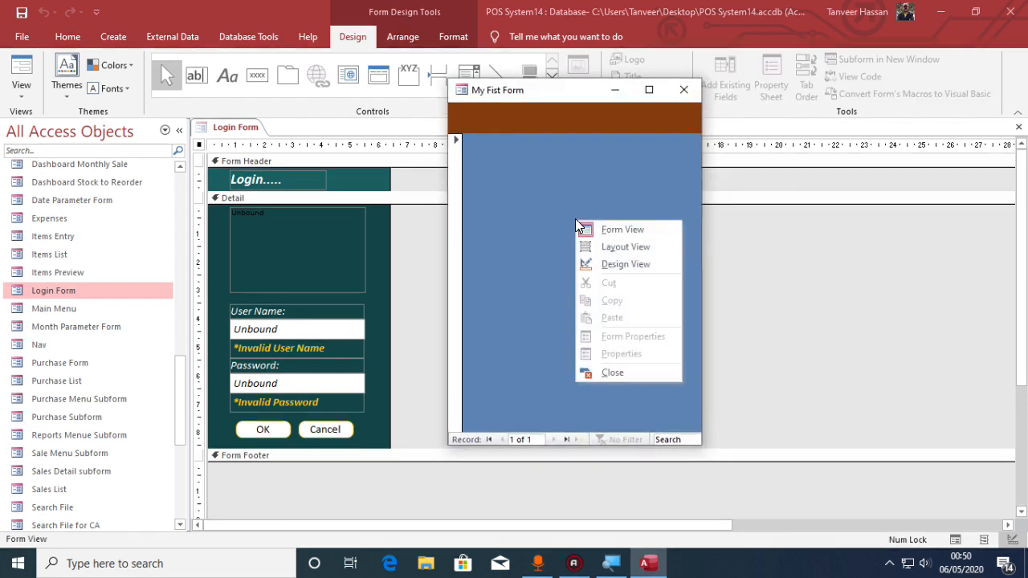
click(616, 264)
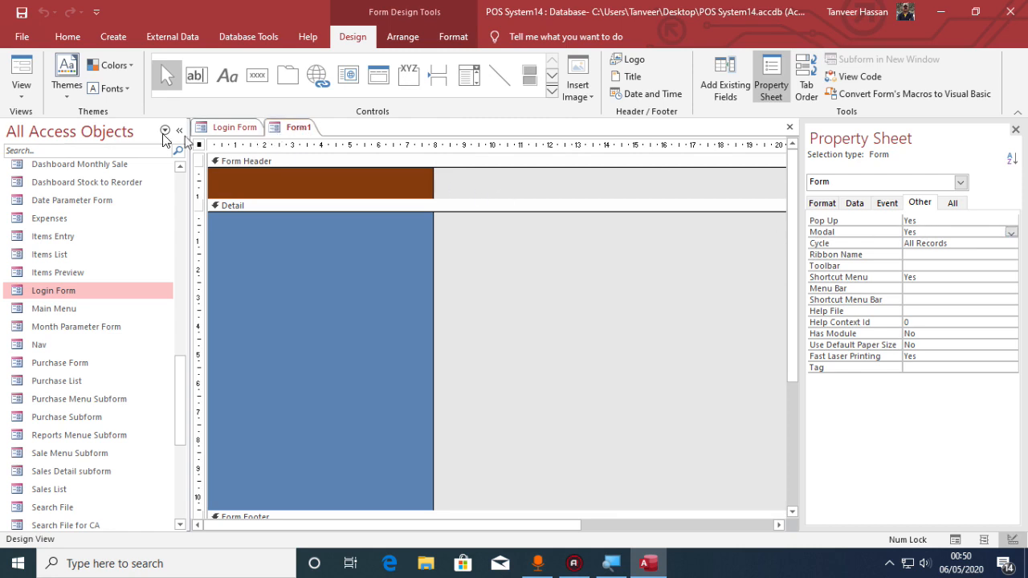
Step: Show Form1 in Form View, move its window beside Login Form to examine its layout, and return it to Design View
click(24, 71)
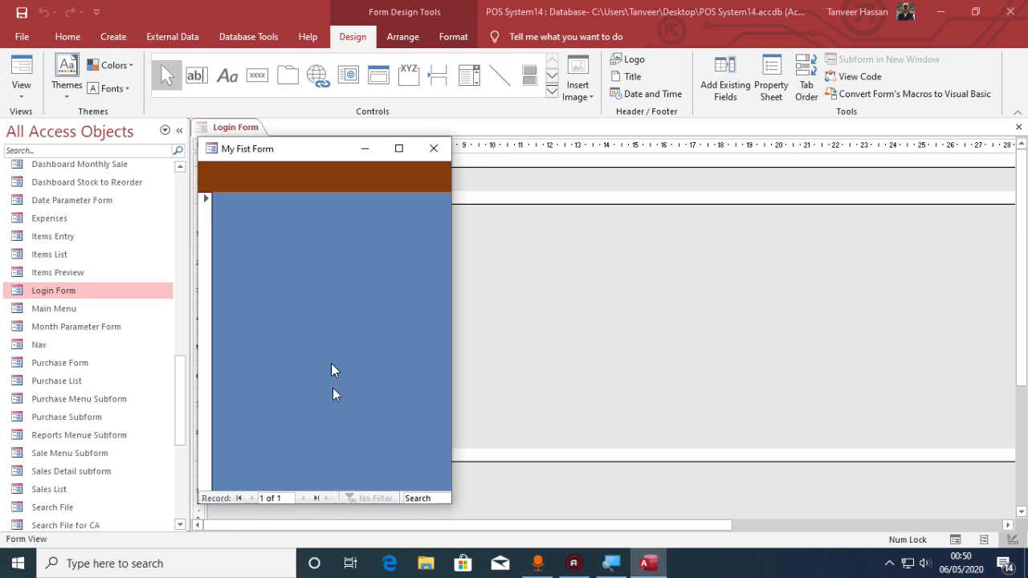
drag(319, 157, 506, 137)
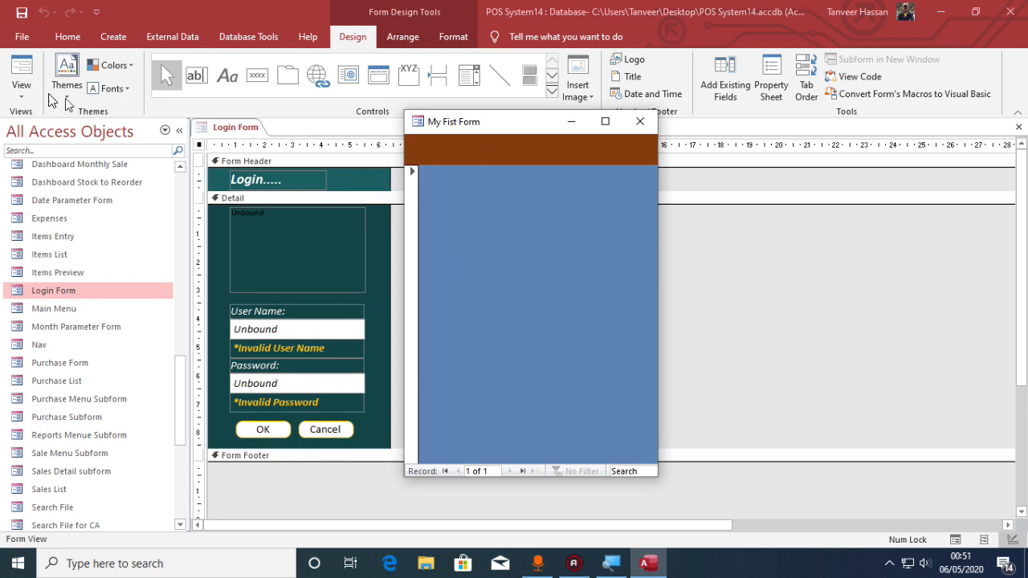
right_click(579, 225)
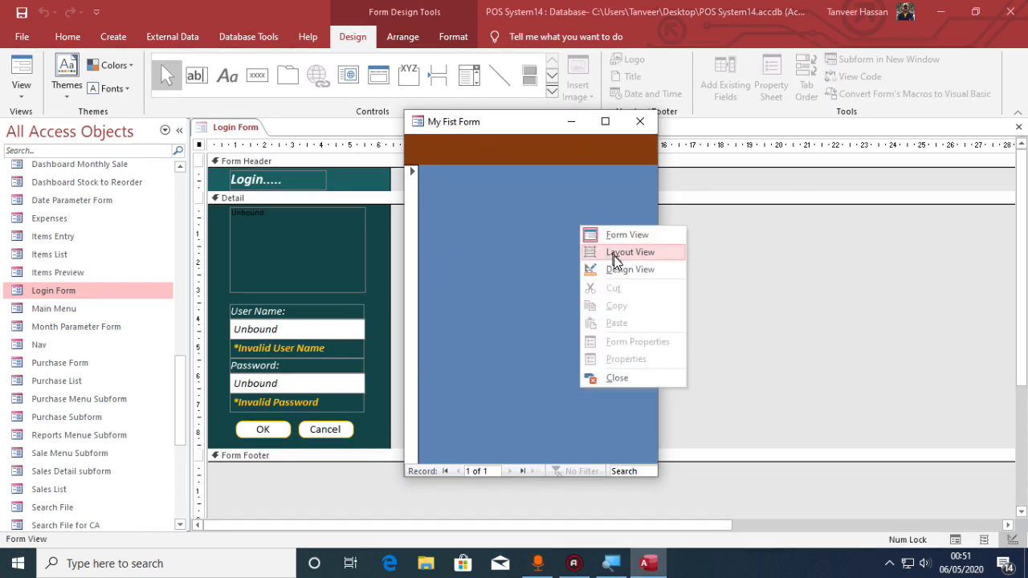
click(618, 270)
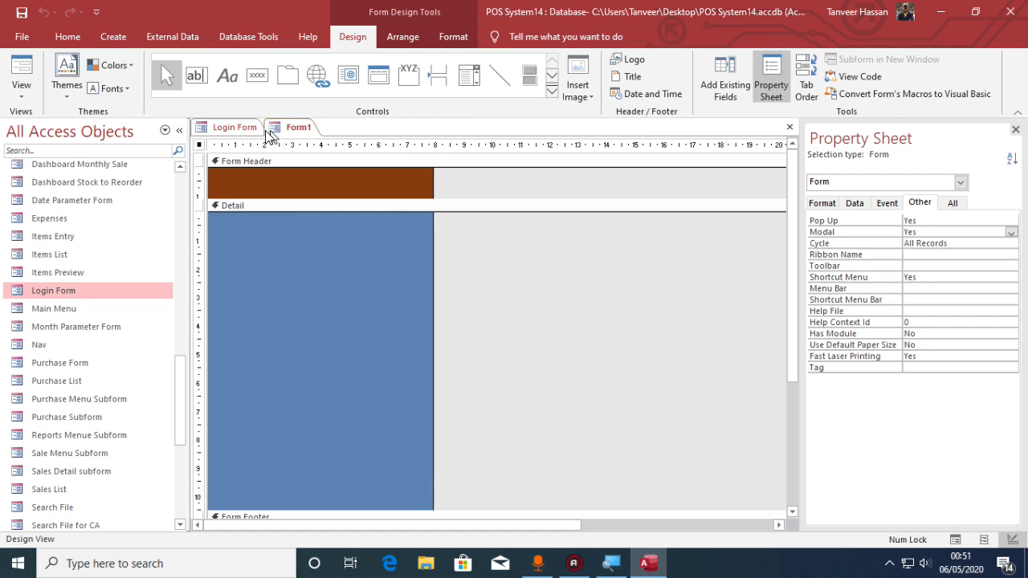
Step: Show Login Form in Form View, move its window clear of Form1 for comparison, and return it to Design View
click(228, 127)
click(21, 69)
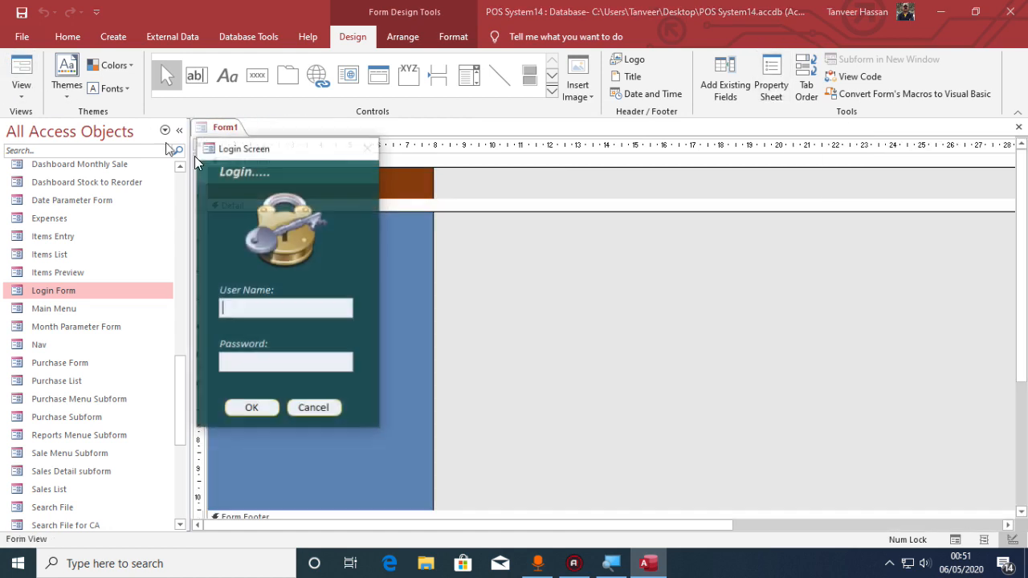
drag(318, 150, 608, 135)
right_click(671, 201)
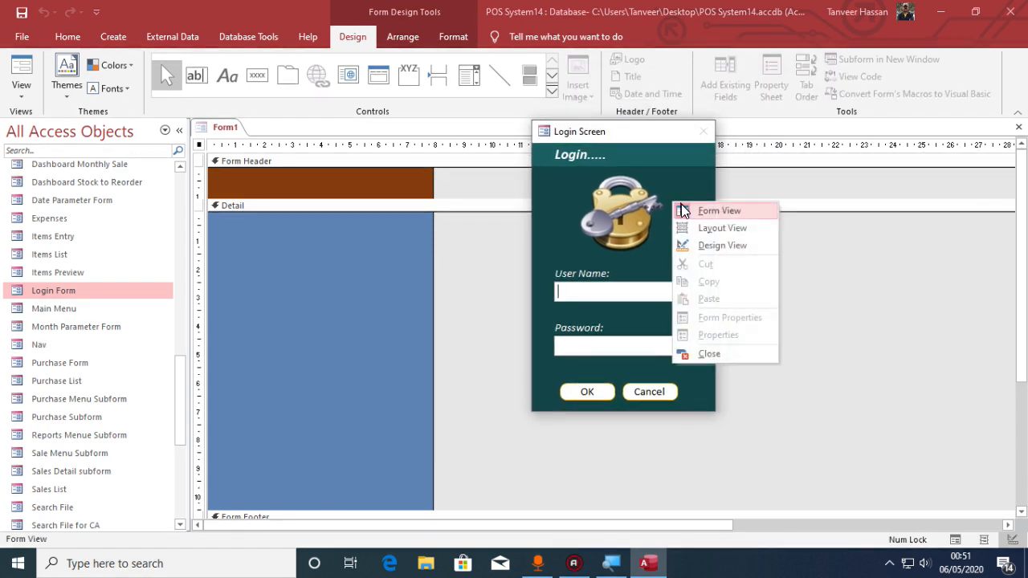
click(710, 244)
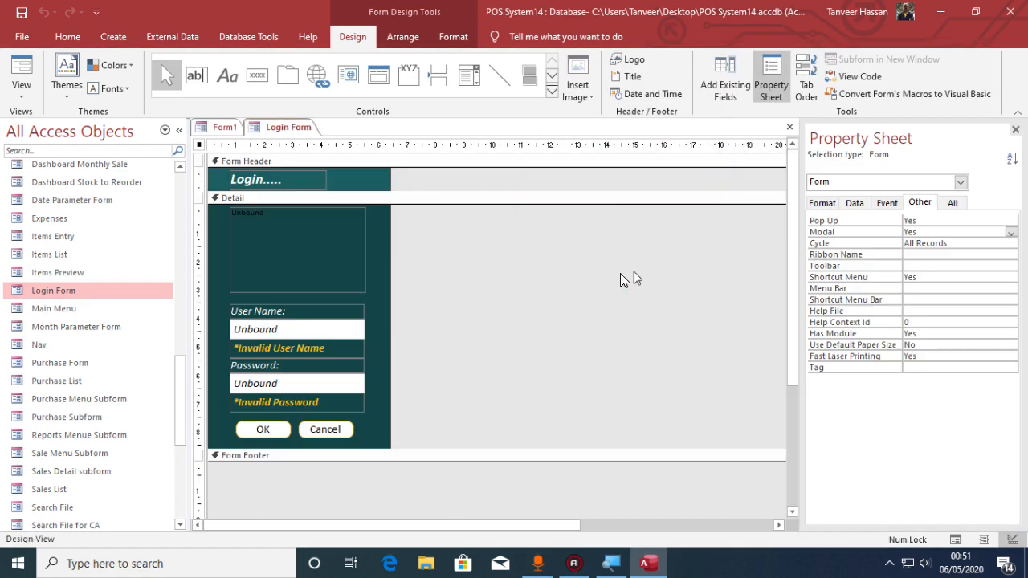
Step: Set Form1's Record Selectors and Navigation Buttons properties to No
click(222, 126)
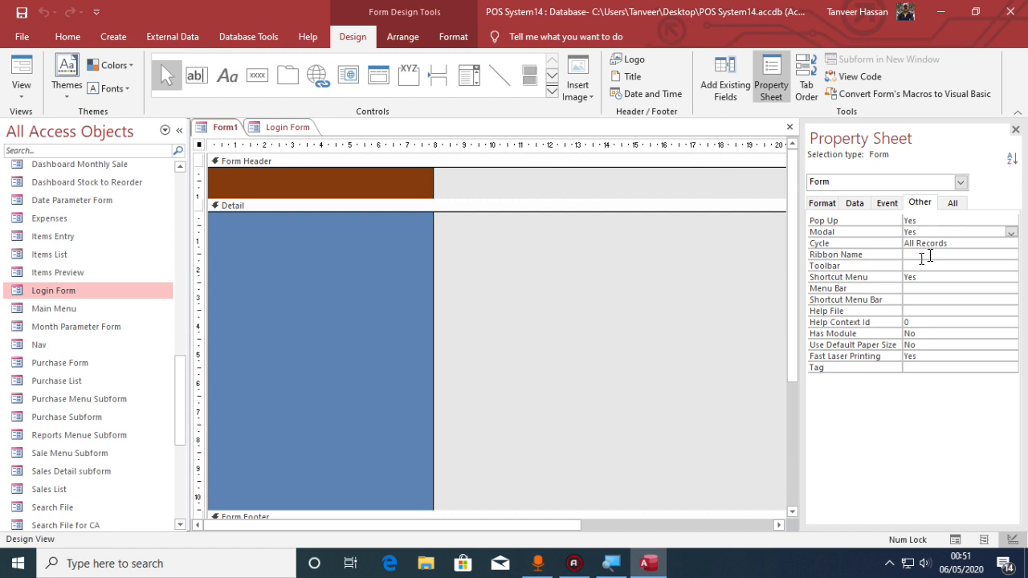
click(821, 204)
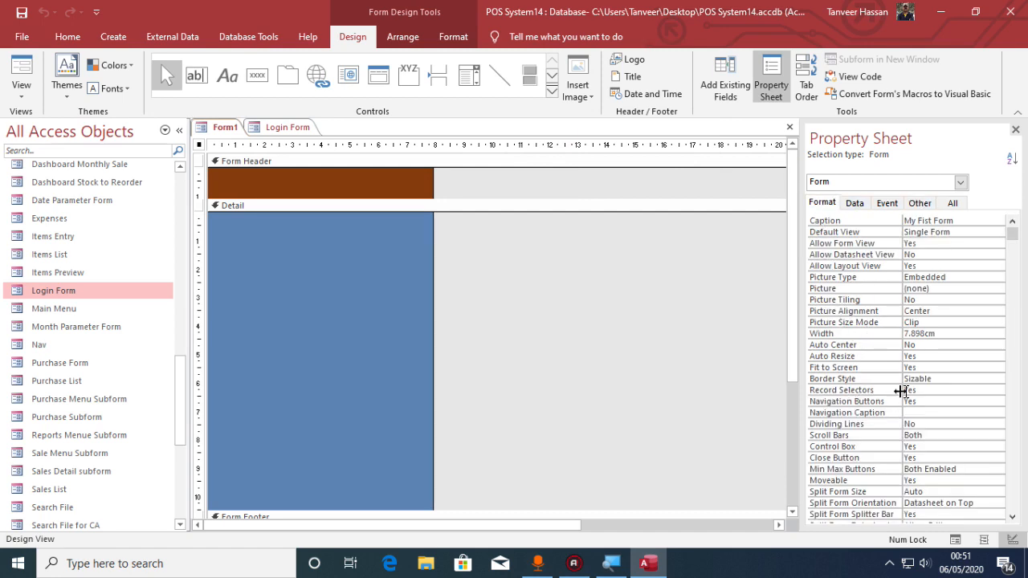
click(936, 391)
click(998, 391)
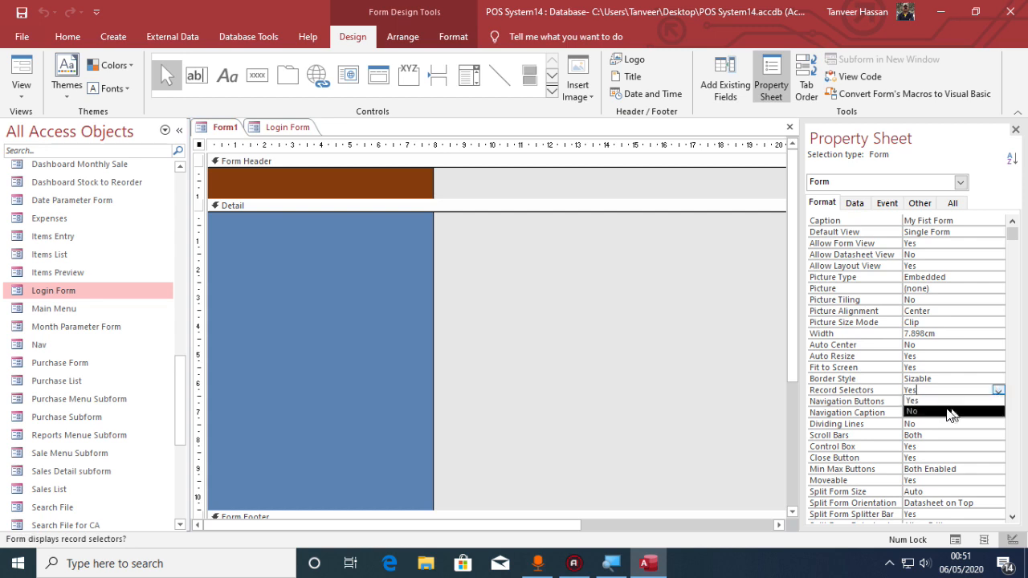
click(951, 412)
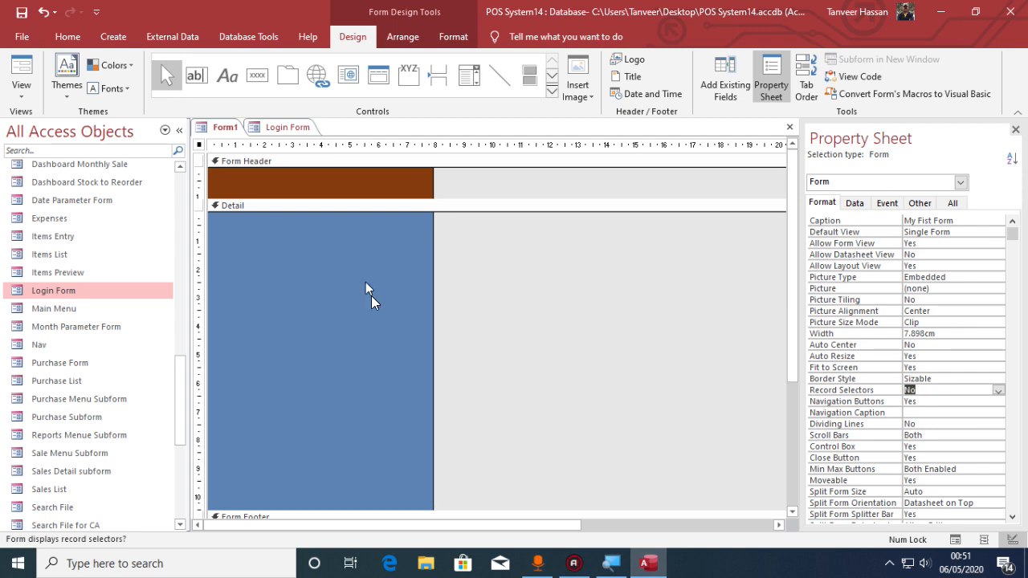
double_click(950, 400)
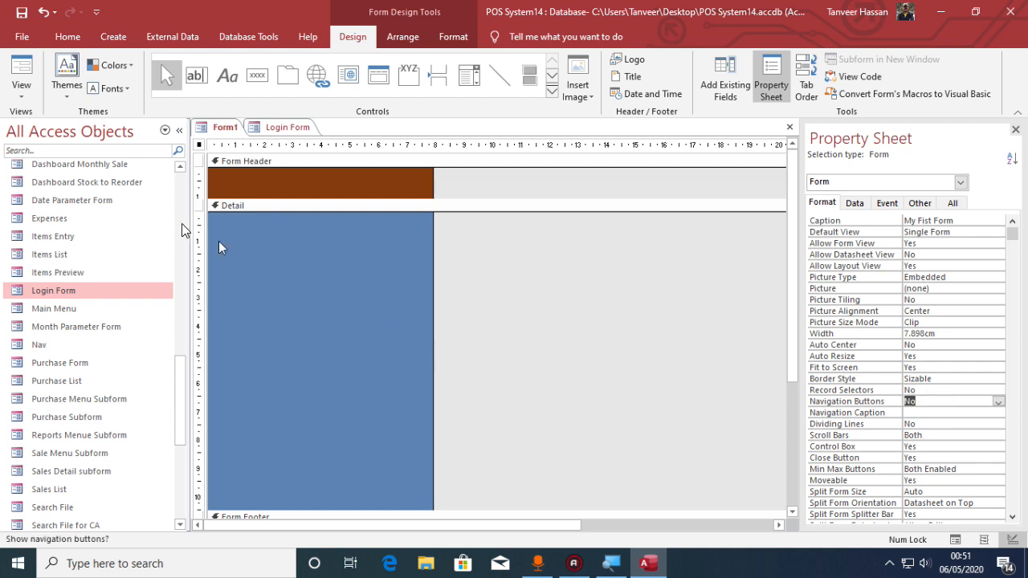
Step: Check Form1 without record selectors and navigation buttons in Form View beside Login Form, and return it to Design View
click(17, 71)
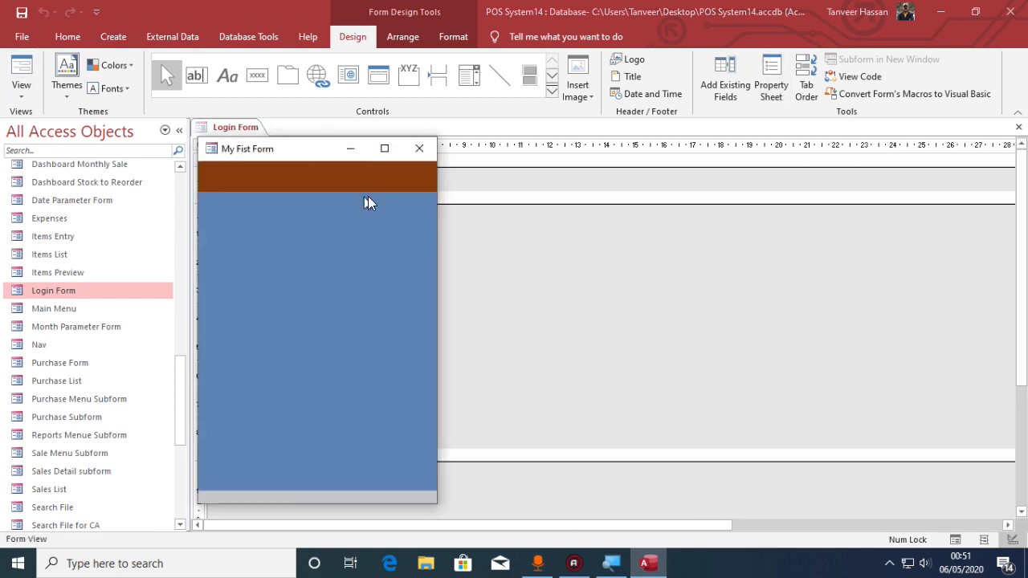
drag(312, 155, 556, 90)
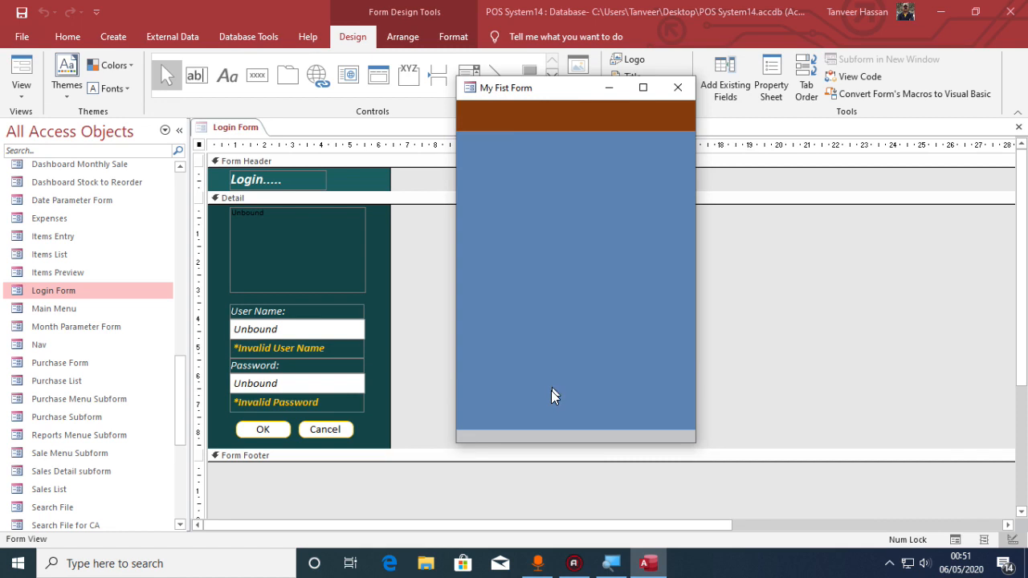
right_click(616, 199)
click(649, 242)
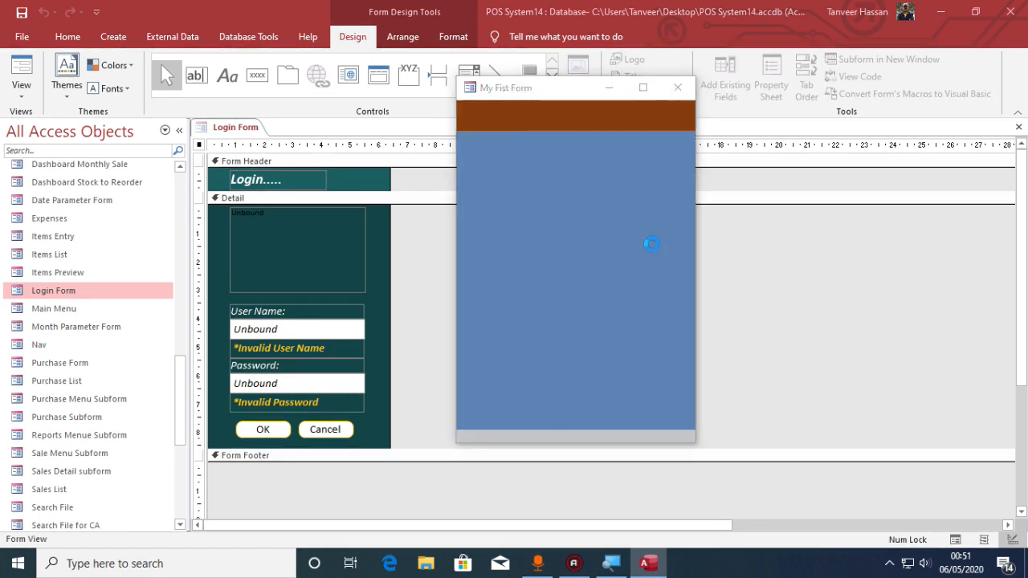
scroll(519, 314, down, 3)
scroll(517, 311, up, 3)
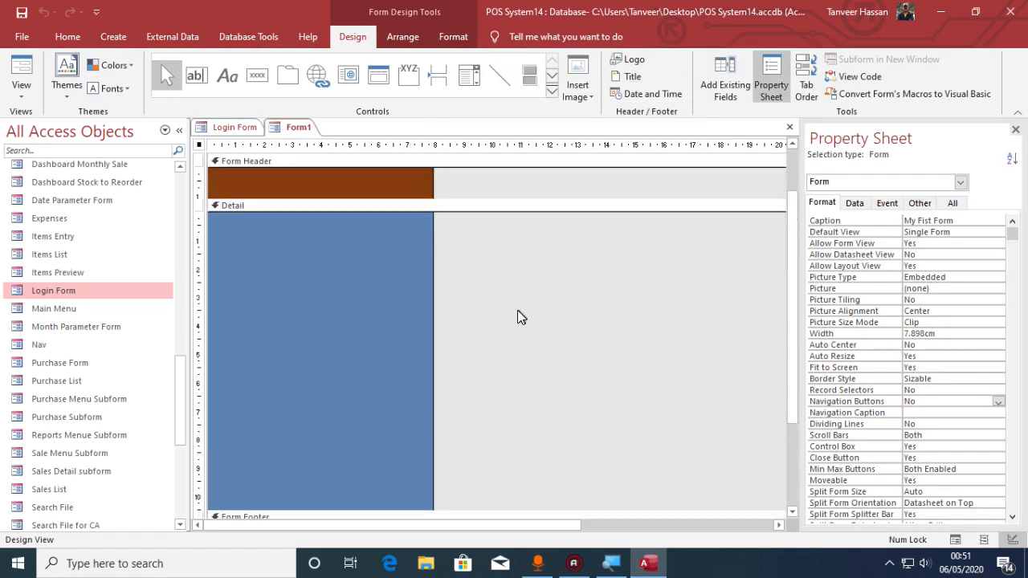
scroll(517, 310, down, 3)
scroll(517, 310, up, 3)
Step: Inspect Login Form's image attachment, Login header label, user name box and label, and invalid-password label one by one
click(232, 127)
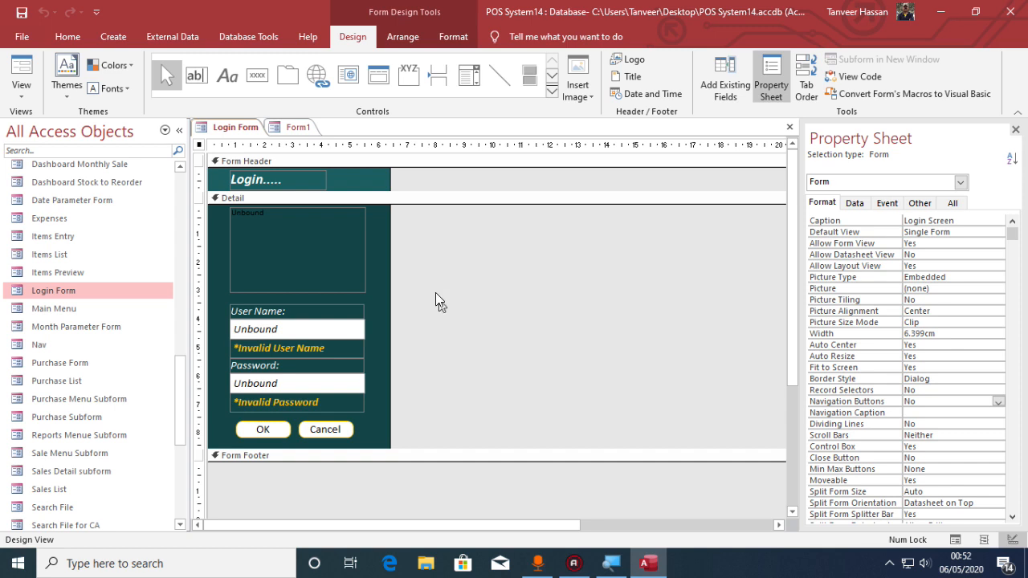
click(265, 236)
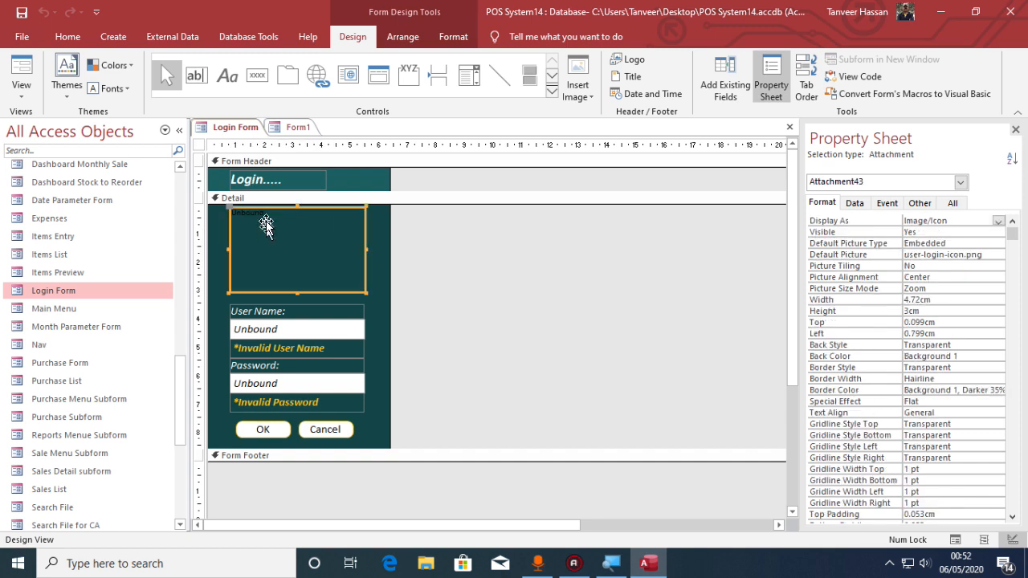
click(269, 179)
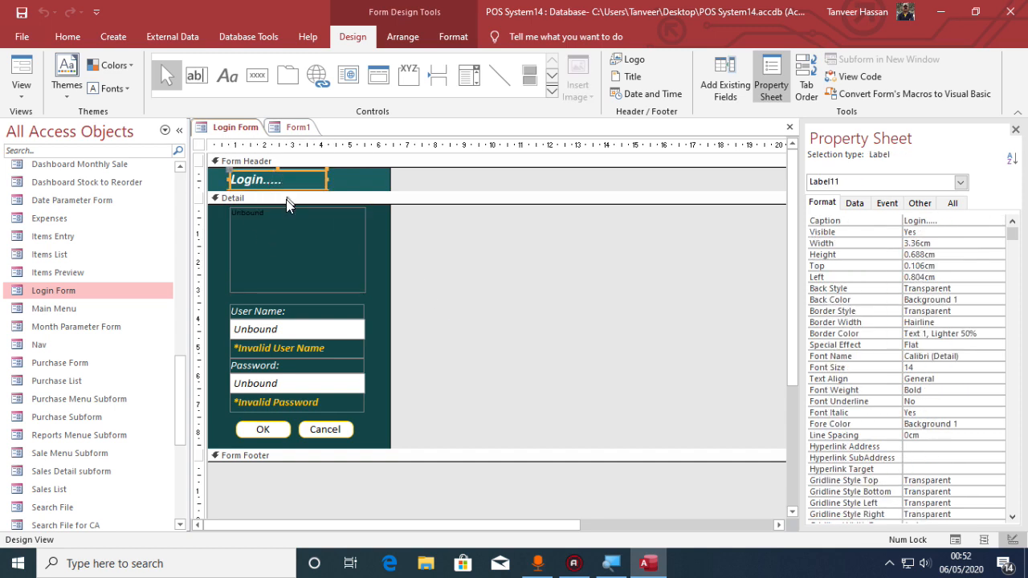
click(289, 330)
click(287, 313)
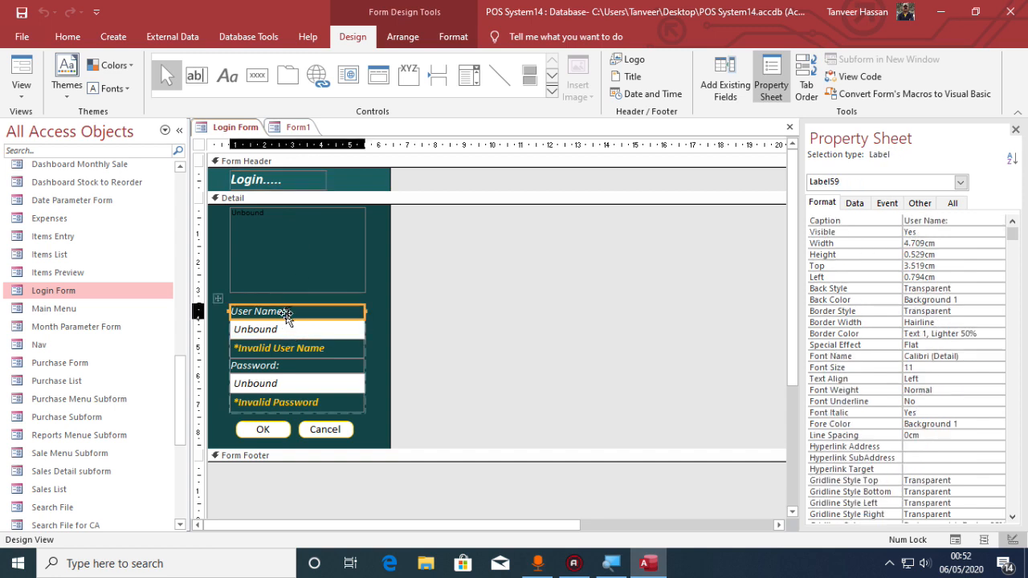
click(288, 401)
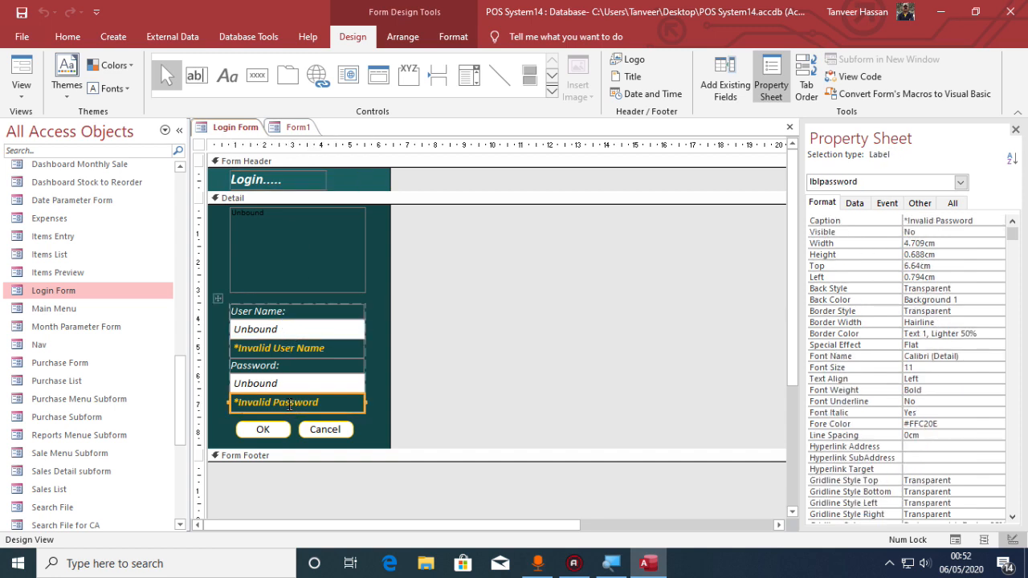